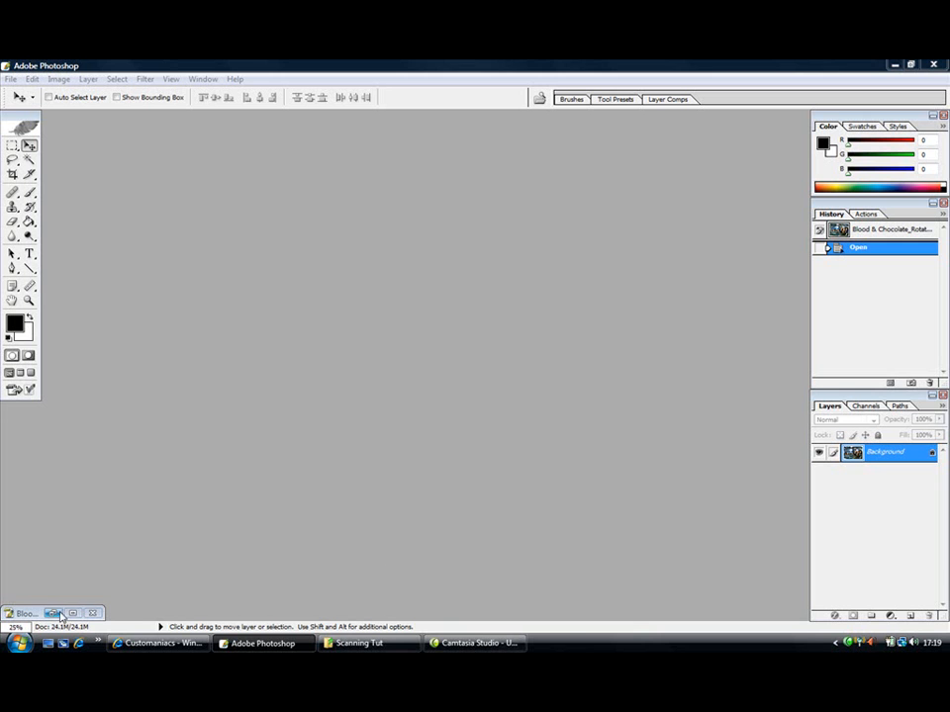
Step: Restore the minimized Blood & Chocolate_Rotated.jpg scan and draw a measure line along the cover's top edge from corner to corner
left_click(52, 613)
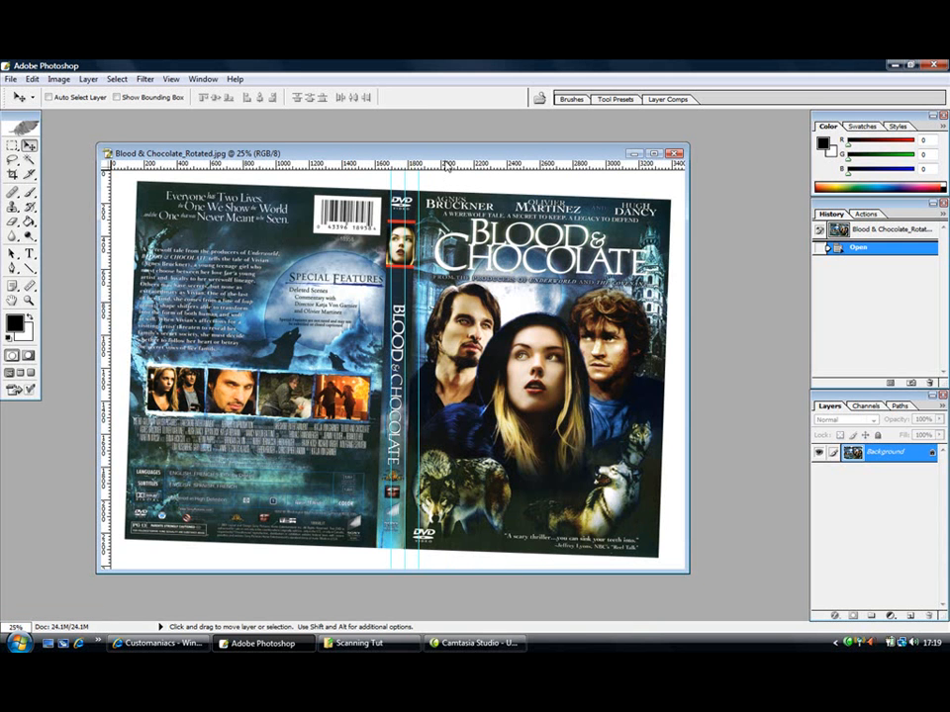
left_click_drag(444, 156, 439, 132)
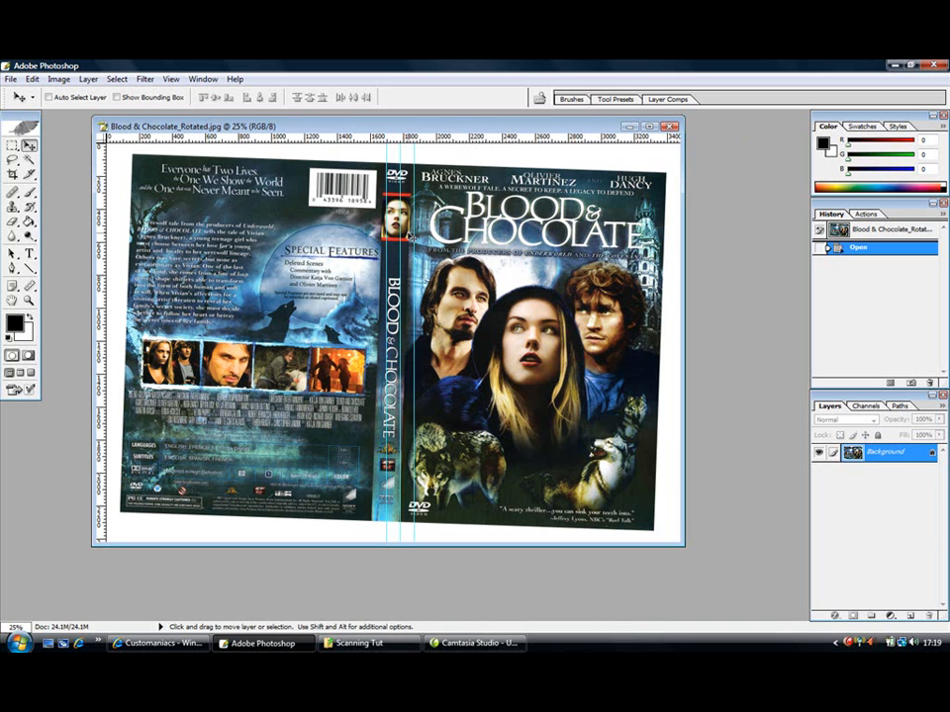
left_click(29, 286)
left_click_drag(30, 286, 72, 309)
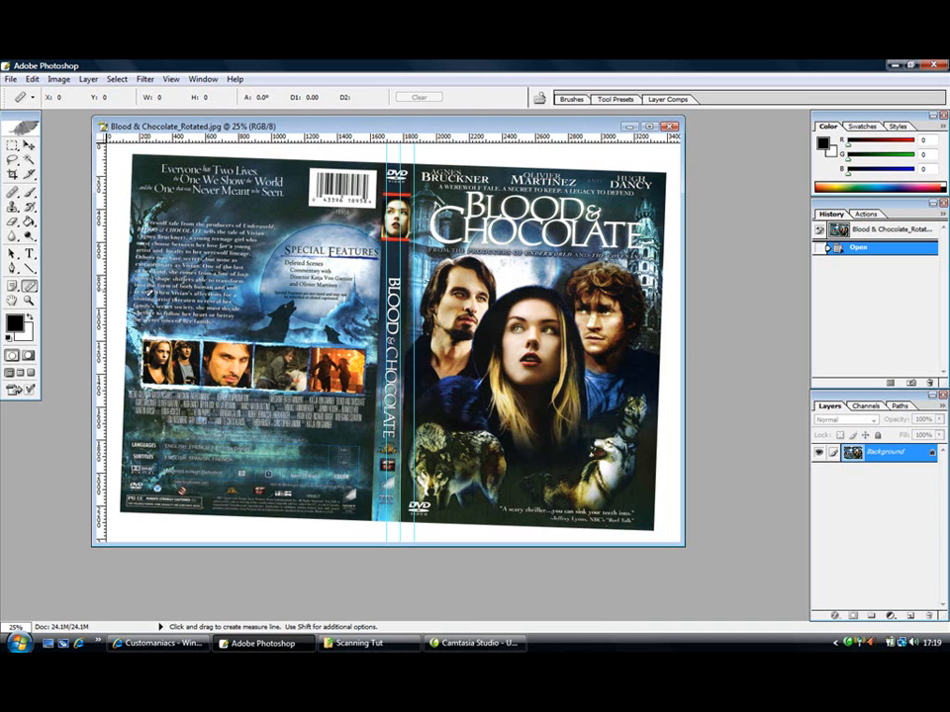
left_click(29, 301)
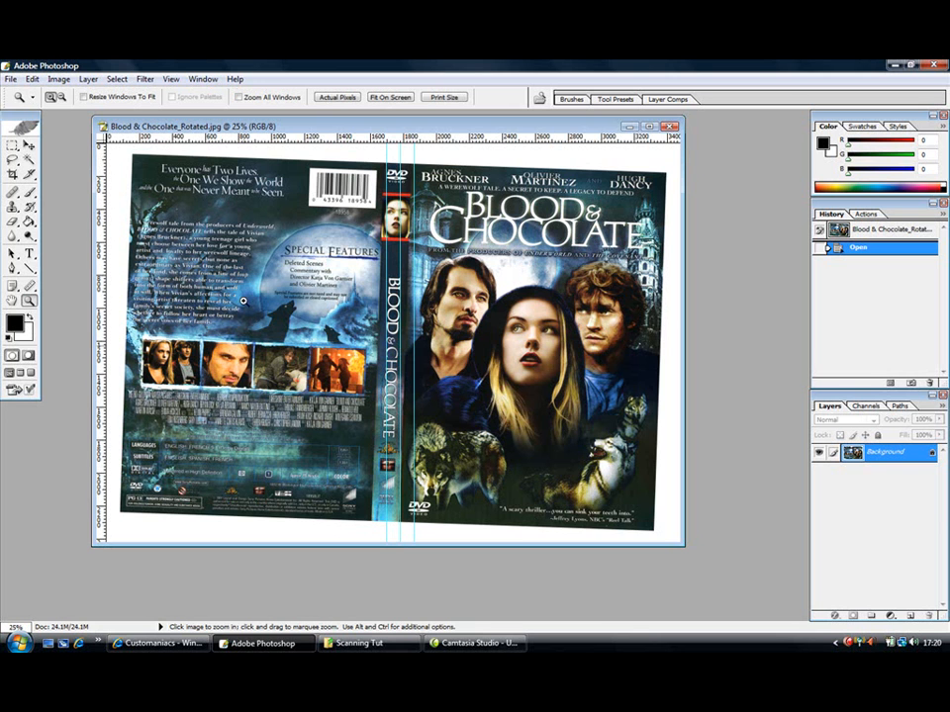
left_click(237, 220)
left_click(238, 220)
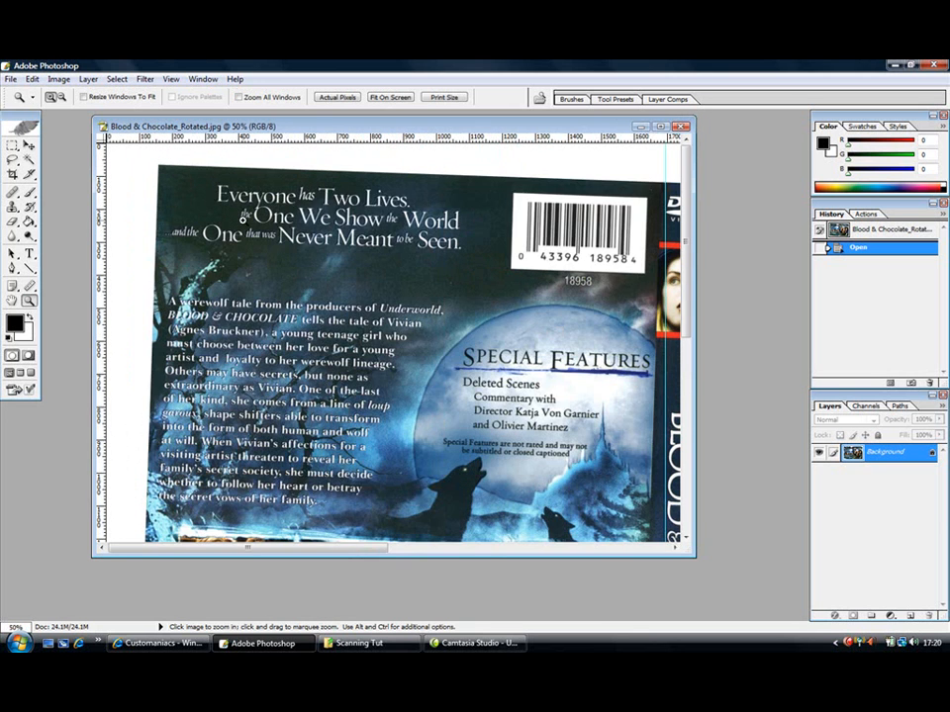
left_click(238, 220)
left_click(282, 238)
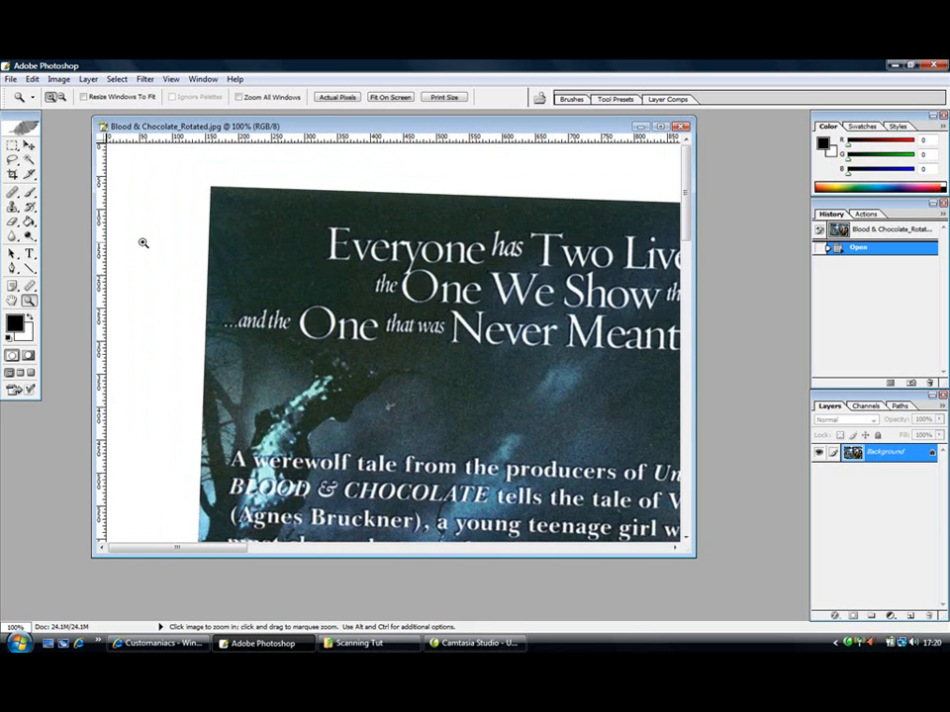
left_click(30, 286)
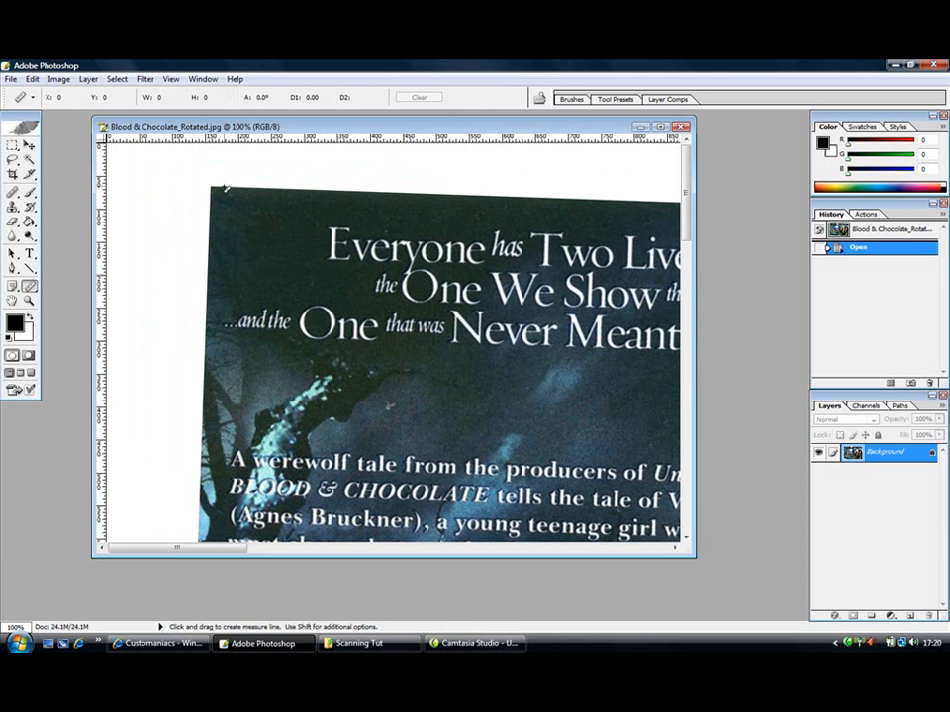
left_click_drag(225, 188, 620, 262)
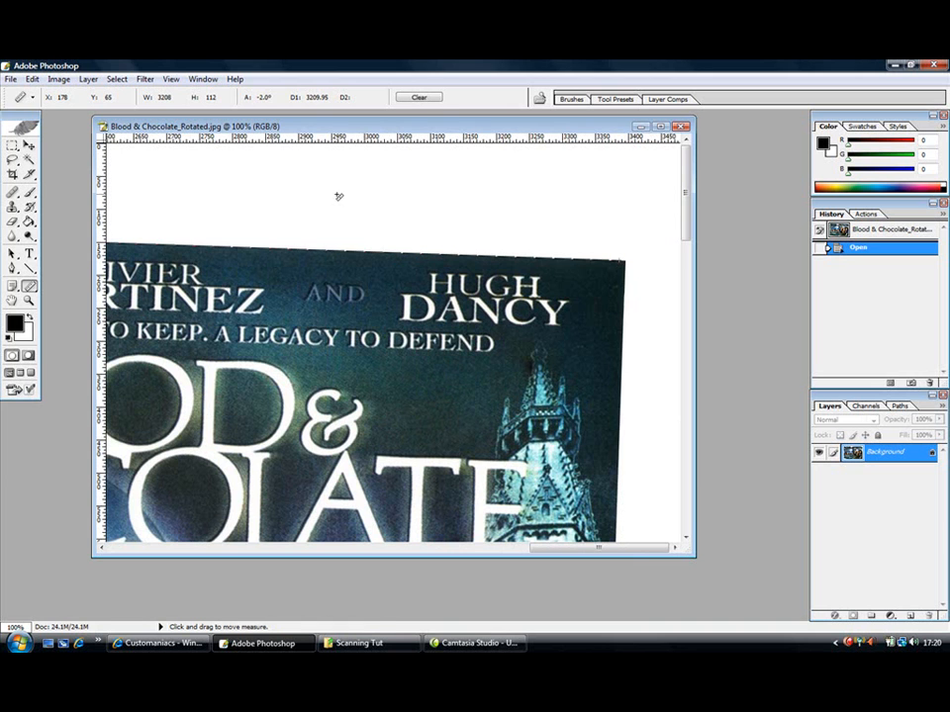
Step: Straighten the scan by rotating the canvas by an arbitrary angle of 2° counter-clockwise
left_click(31, 79)
mouse_move(52, 83)
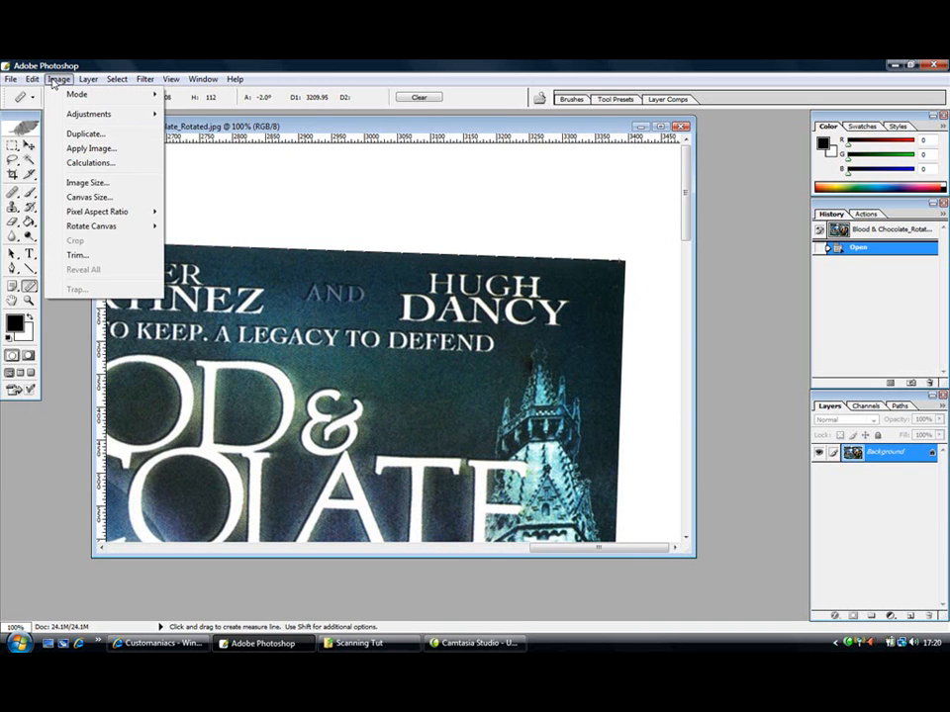
mouse_move(146, 230)
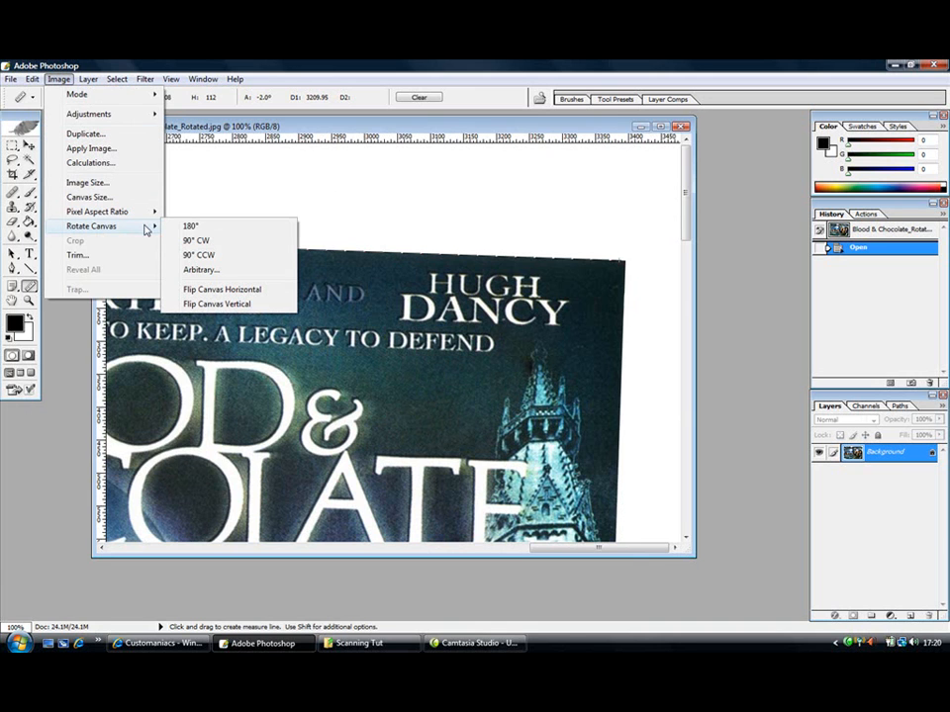
left_click(200, 270)
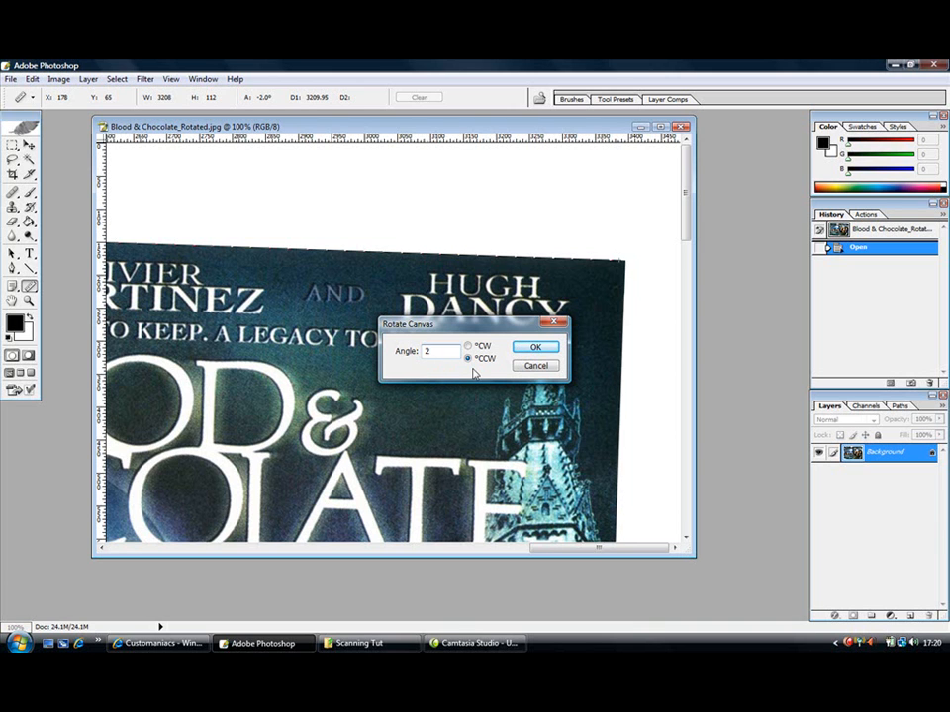
left_click(533, 350)
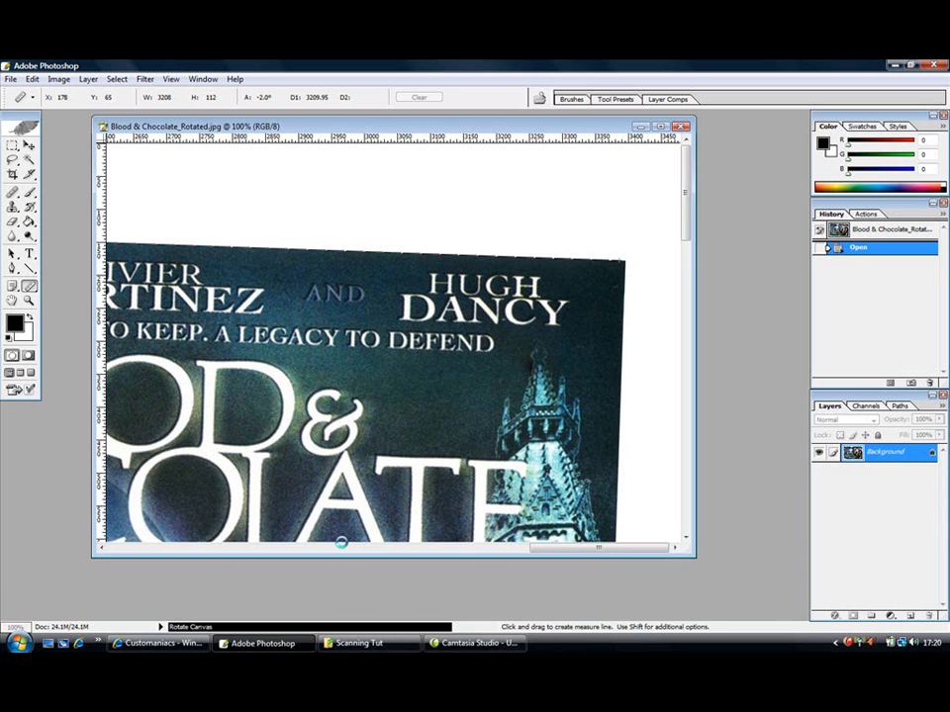
Step: Check the cover's straightness with a temporary horizontal guide along its top edge, and remove that guide
left_click(29, 300)
left_click(389, 97)
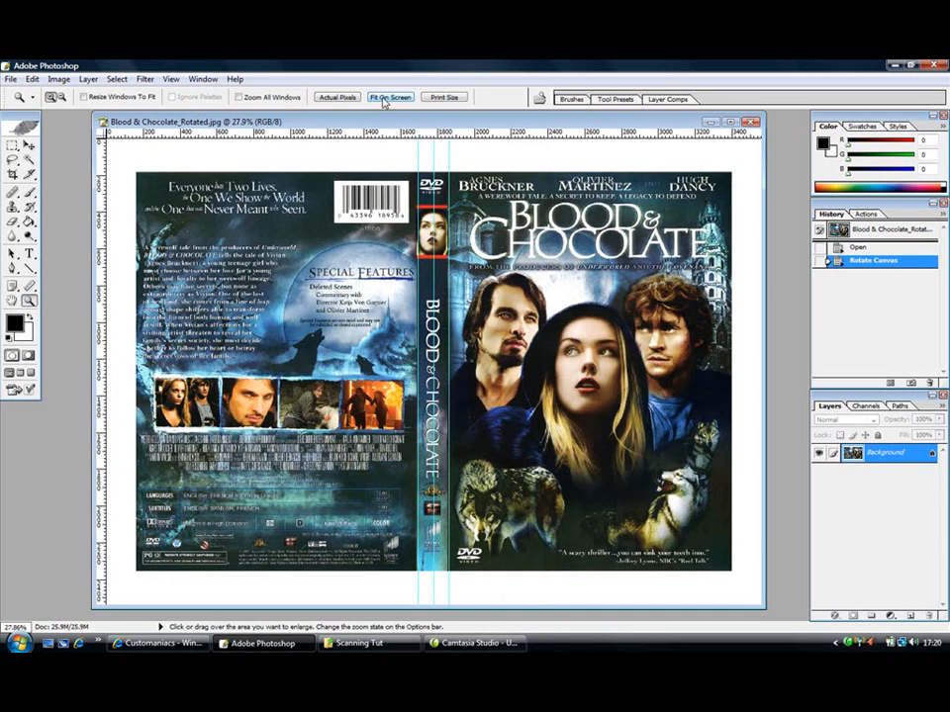
left_click(347, 191)
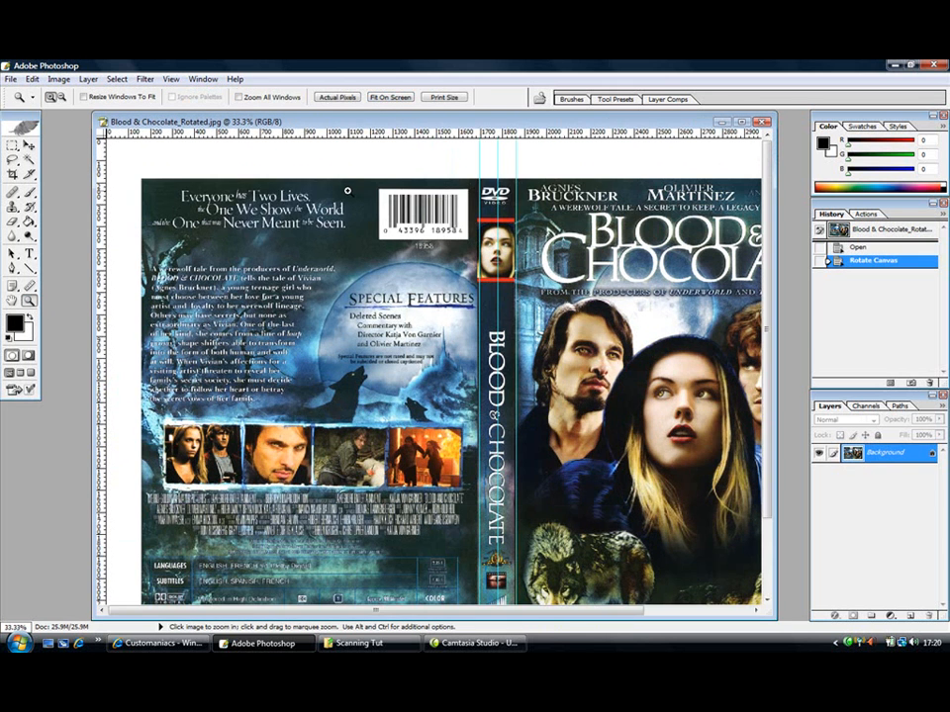
left_click(349, 189)
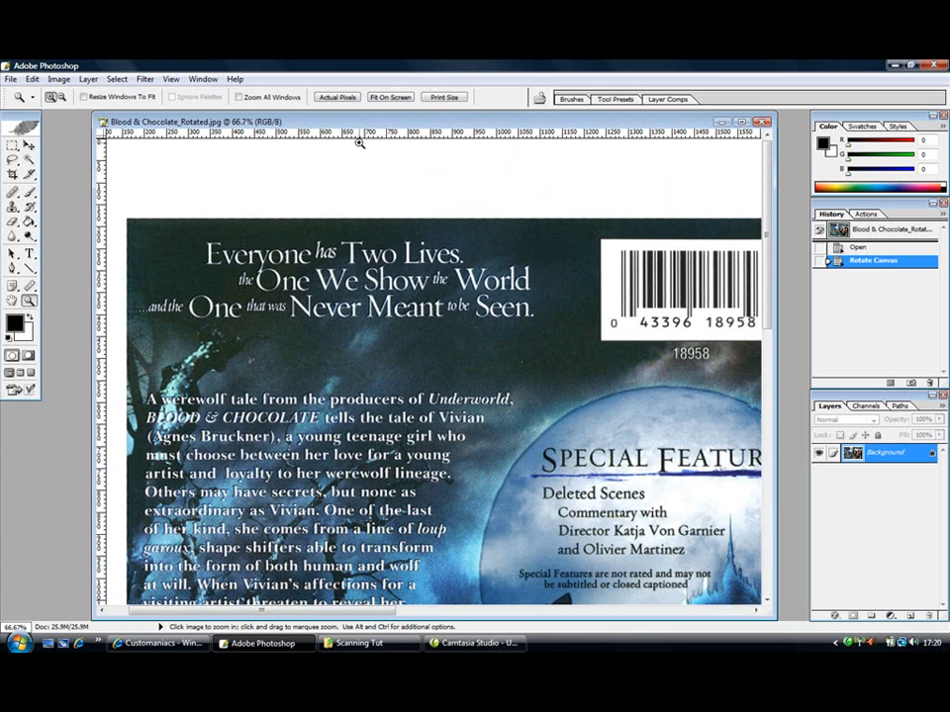
left_click_drag(359, 132, 357, 216)
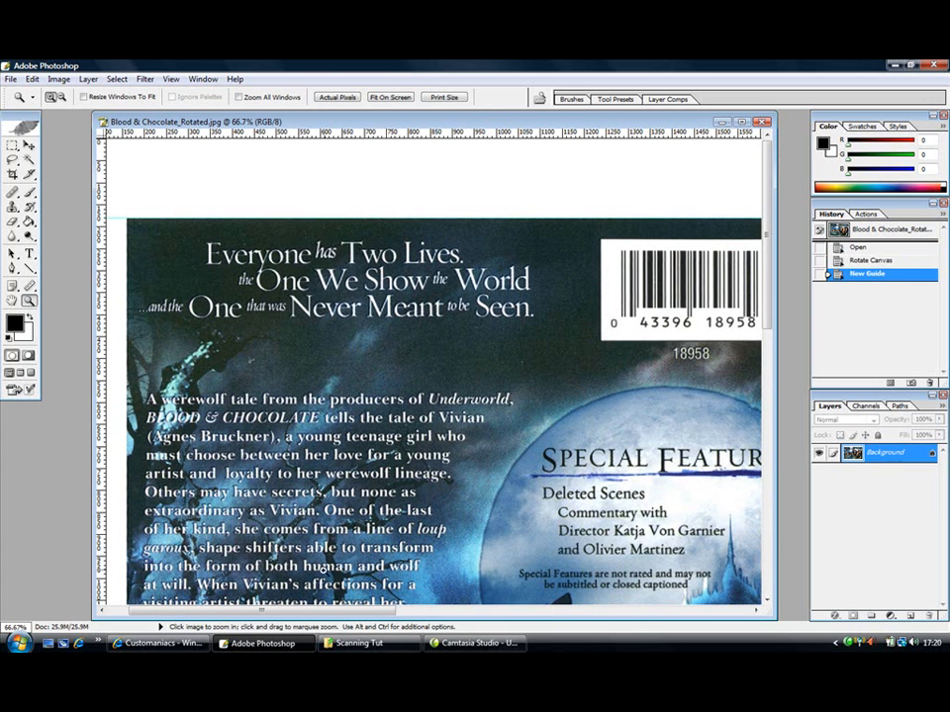
left_click_drag(310, 611, 564, 620)
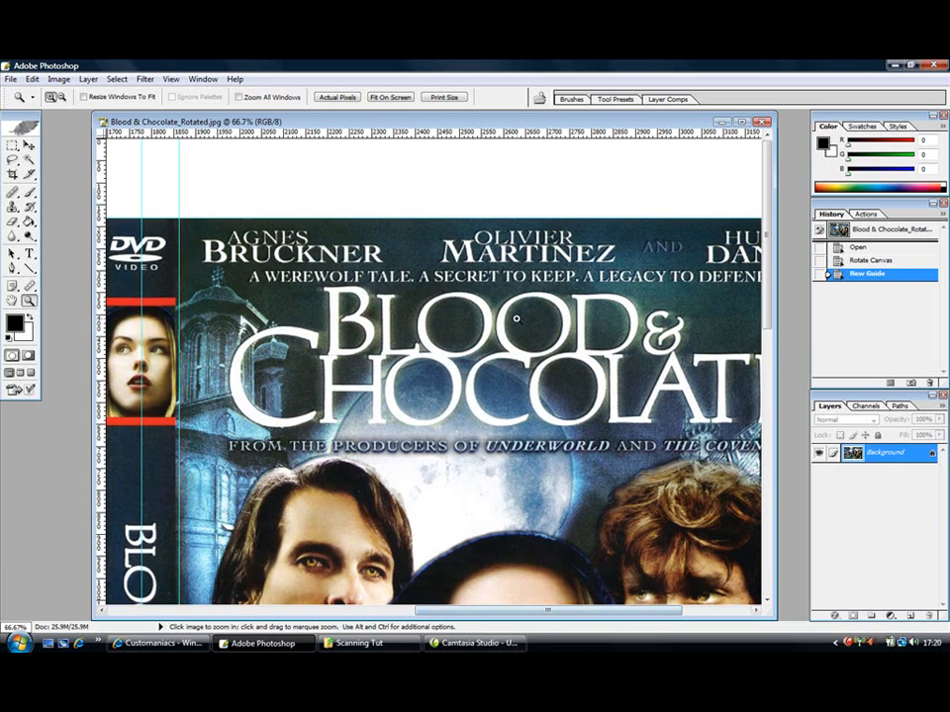
left_click(390, 97)
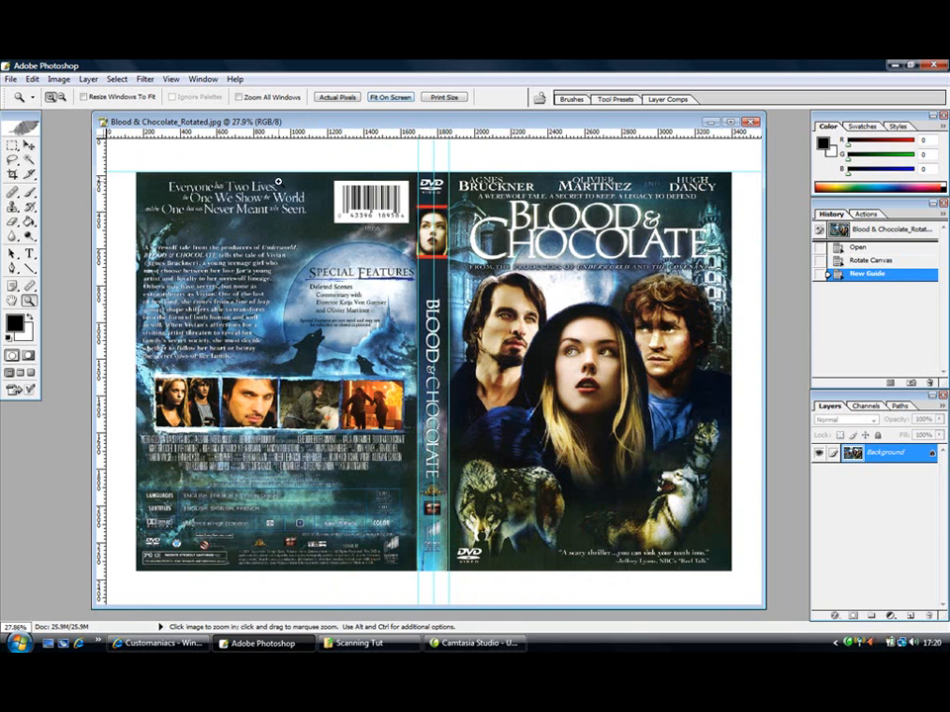
key("v")
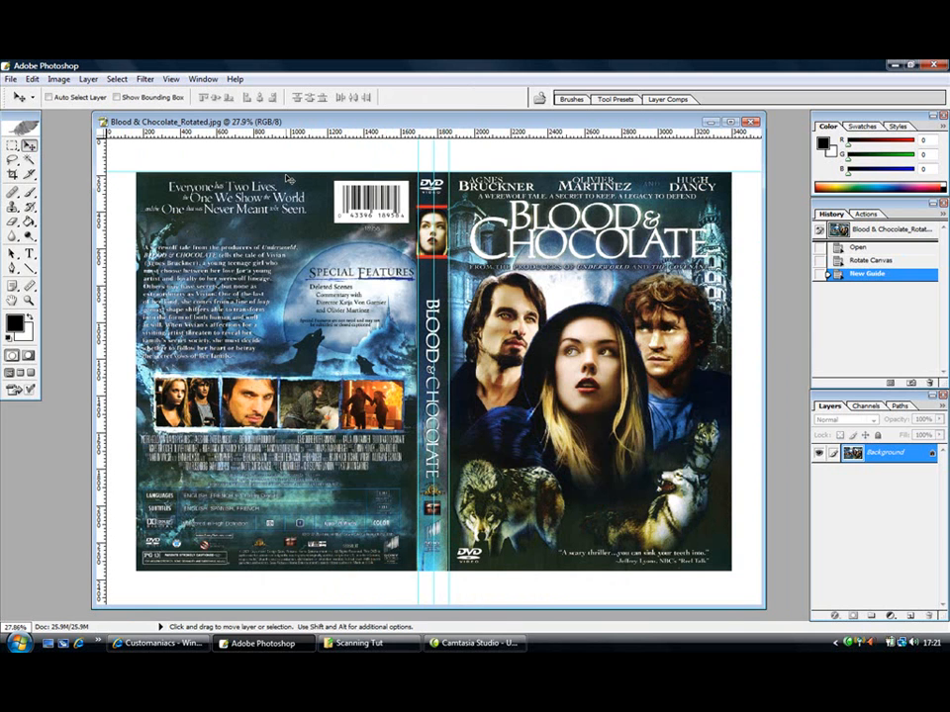
left_click_drag(284, 159, 295, 129)
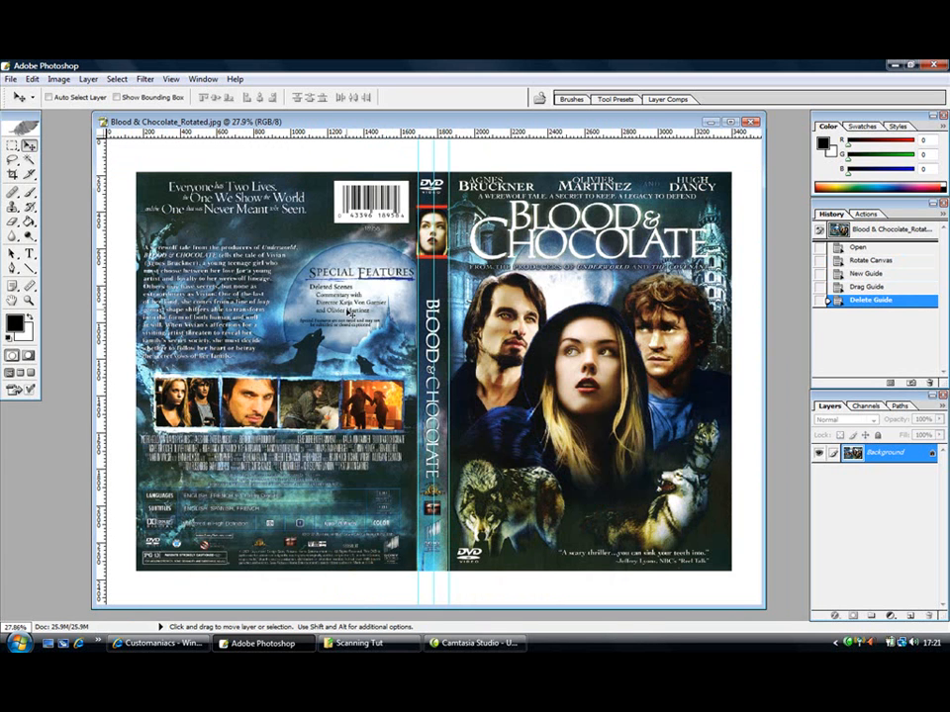
Step: Convert the locked Background into a regular layer with the default settings
double_click(852, 453)
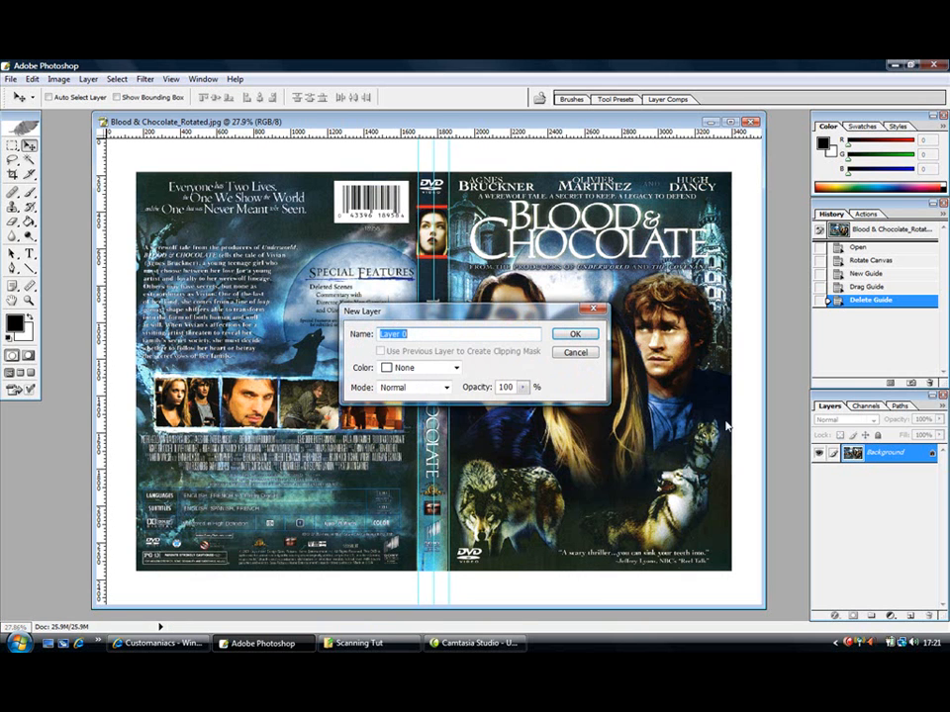
left_click(576, 334)
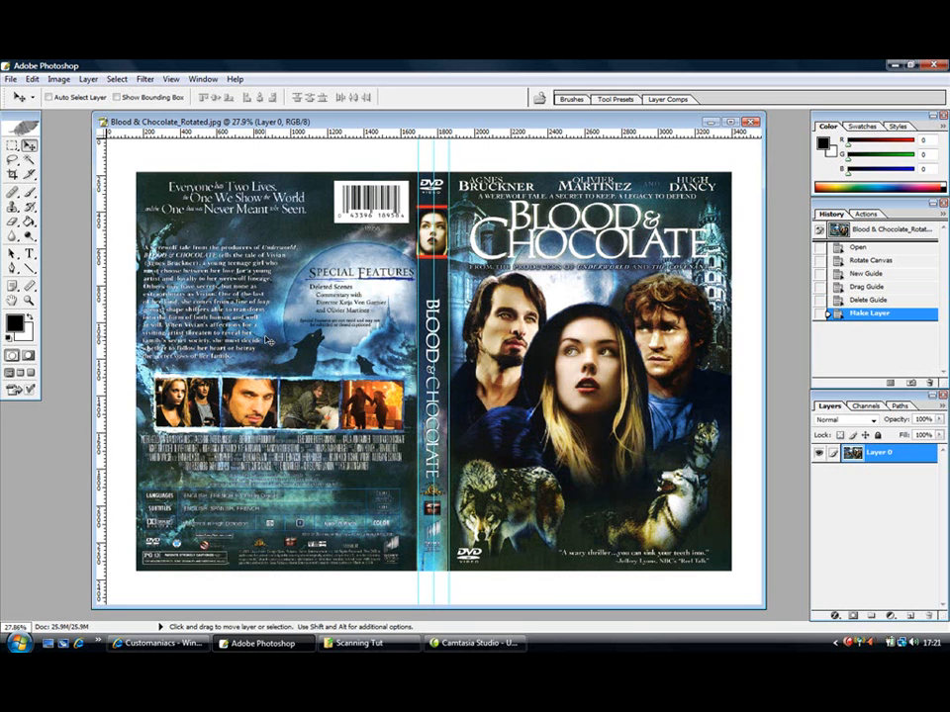
Step: Select the cover with a fixed-size rectangular marquee of 3240 by 2175 px, aligned to the artwork's edges
left_click(11, 145)
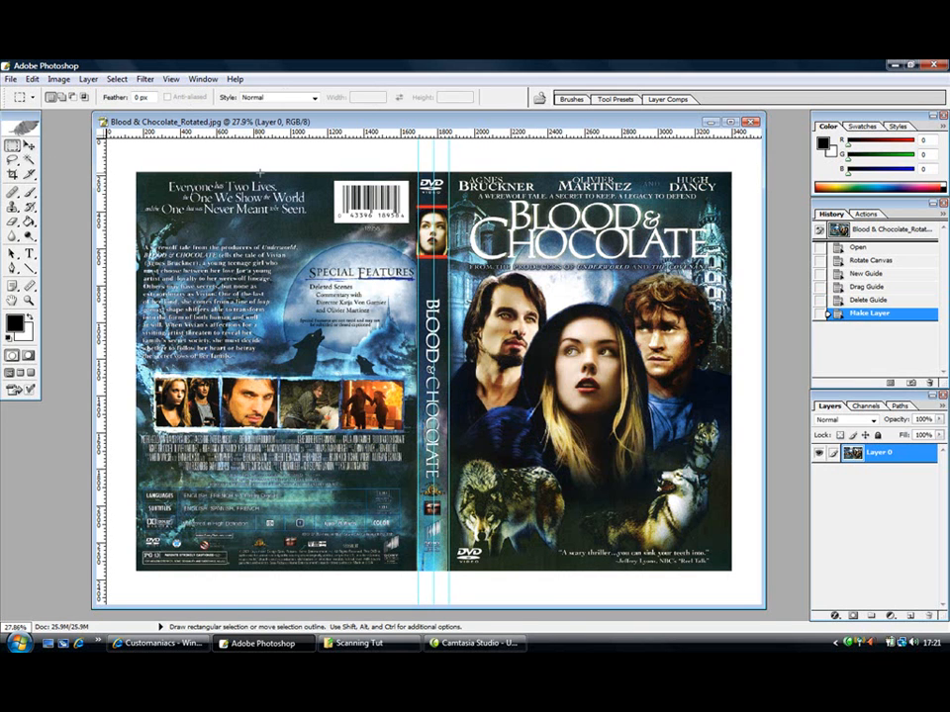
left_click(314, 99)
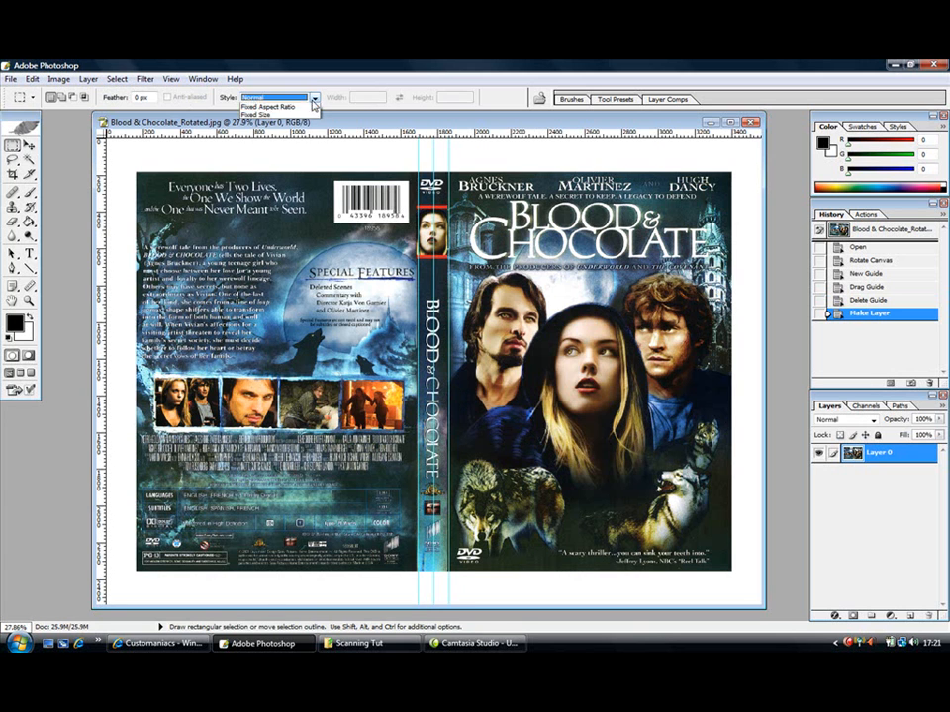
left_click(305, 124)
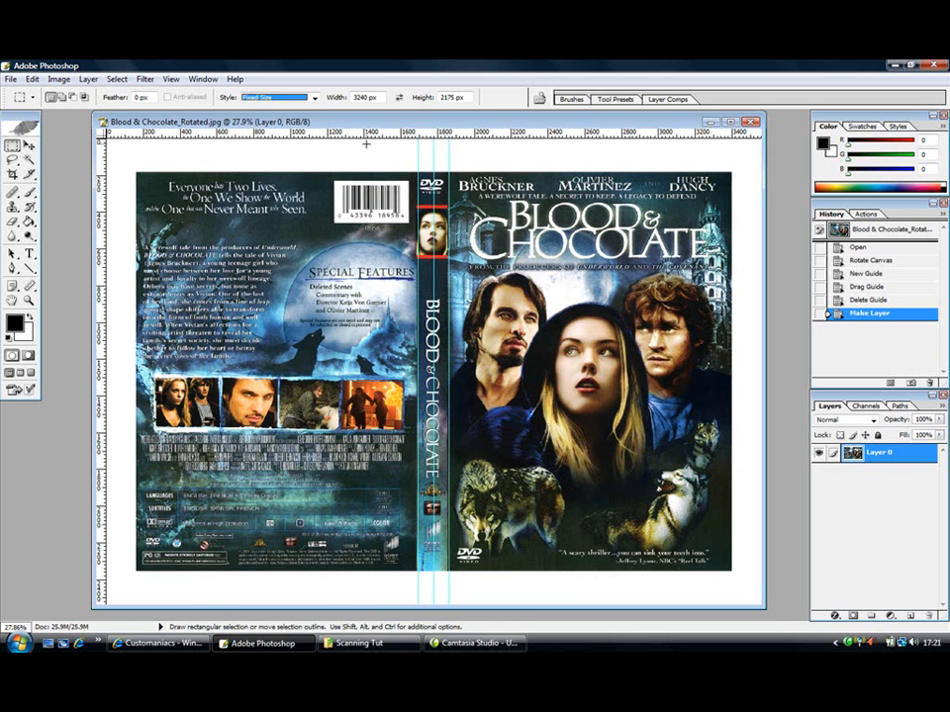
left_click(365, 95)
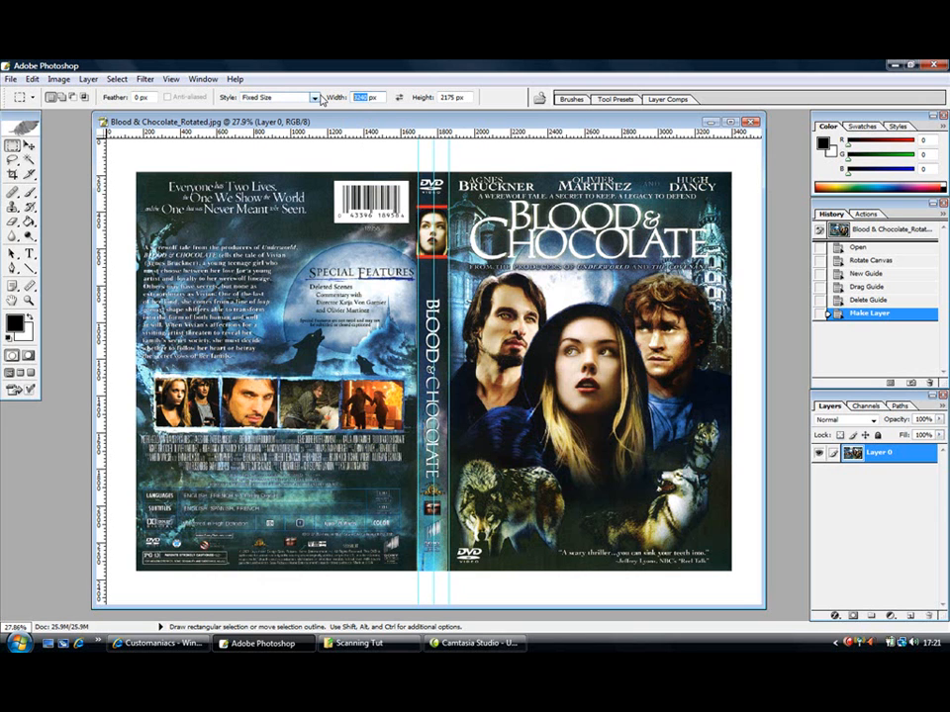
type("32")
key("Tab")
type("21")
left_click(377, 240)
left_click_drag(371, 262, 343, 232)
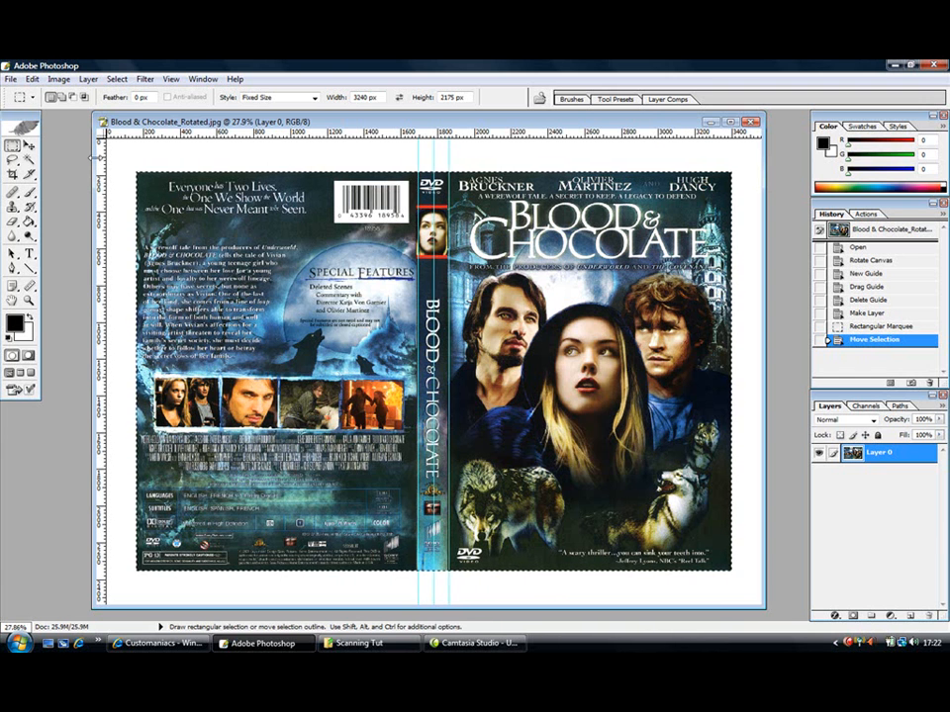
Step: Create a new document with the default preset settings and paste the selected cover artwork into it
left_click(10, 78)
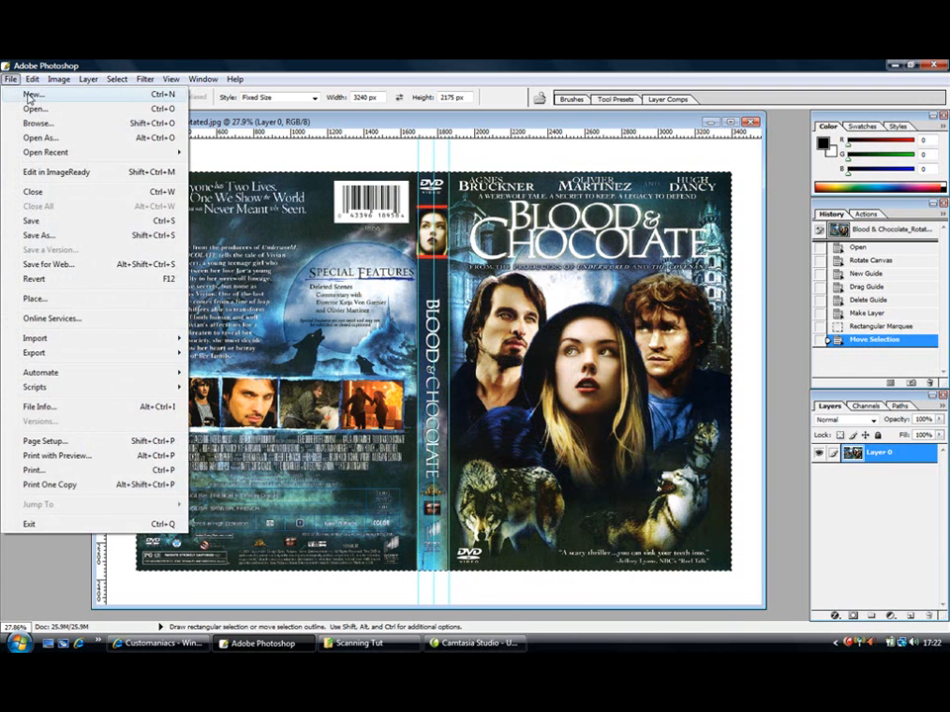
left_click(30, 92)
left_click(601, 278)
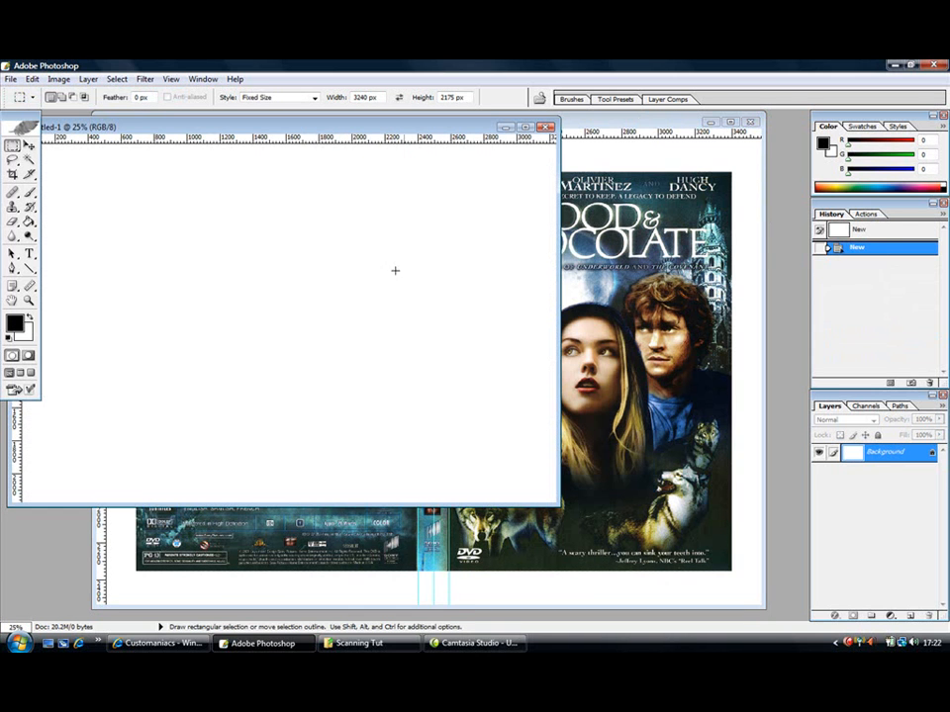
key("ctrl+v")
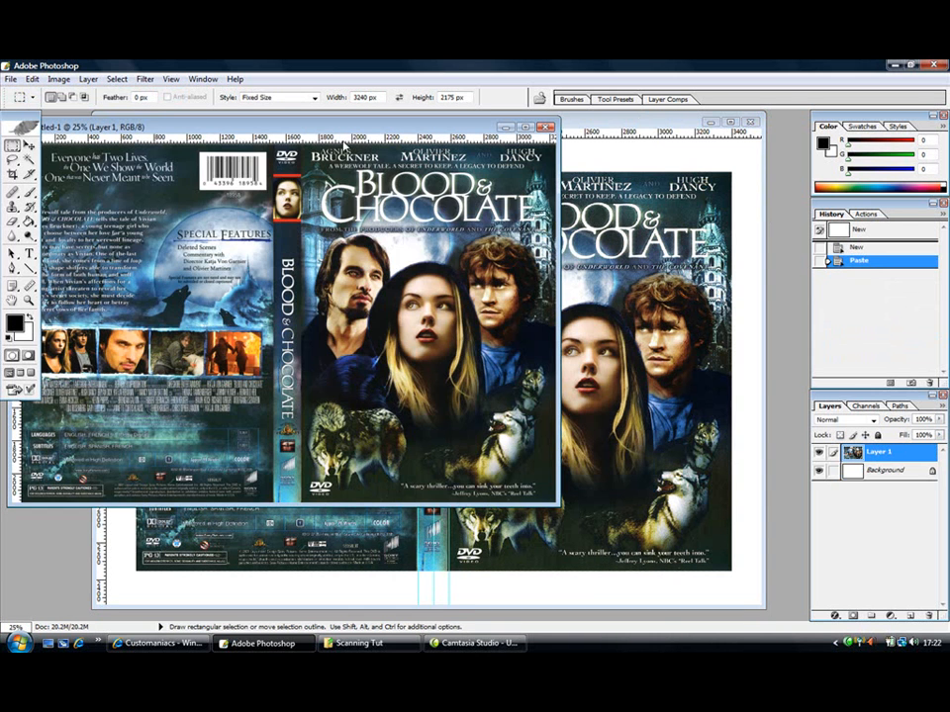
Step: Close Blood & Chocolate_Rotated.jpg without saving and move the new cover document's window into clear view
left_click_drag(333, 128, 426, 207)
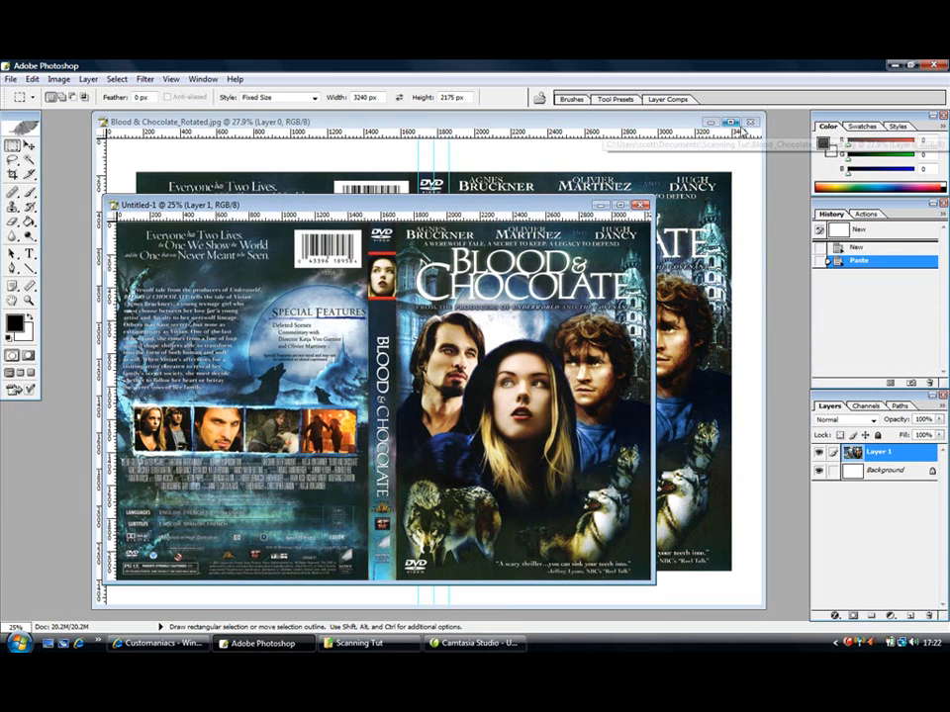
left_click(751, 122)
left_click(481, 286)
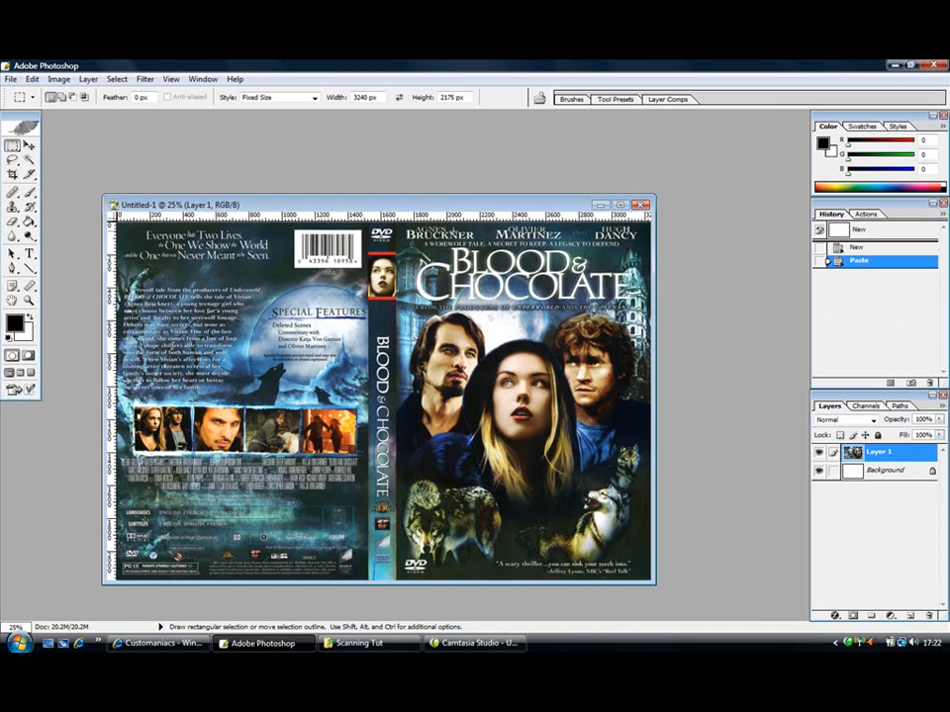
left_click_drag(442, 208, 432, 124)
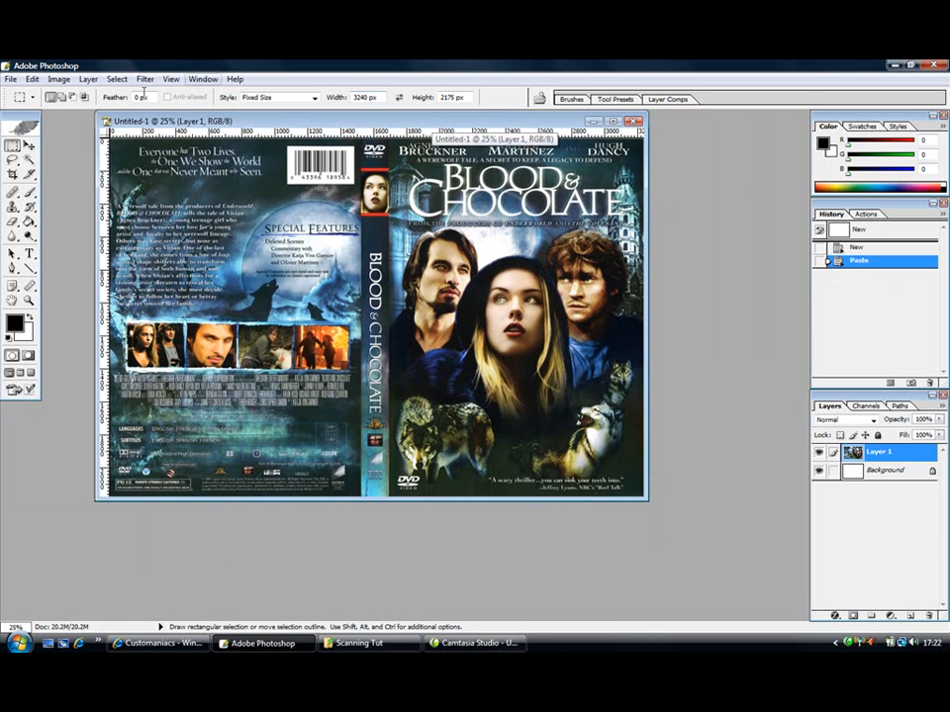
Step: Check the pixel dimensions, document size and resolution of the new cover document
left_click(59, 79)
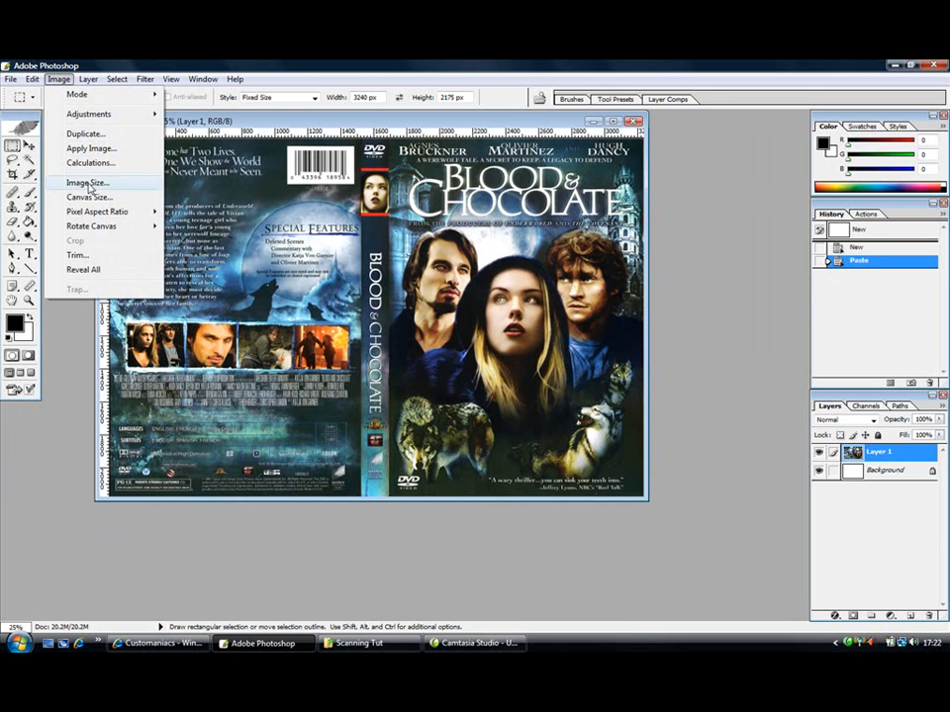
left_click(87, 182)
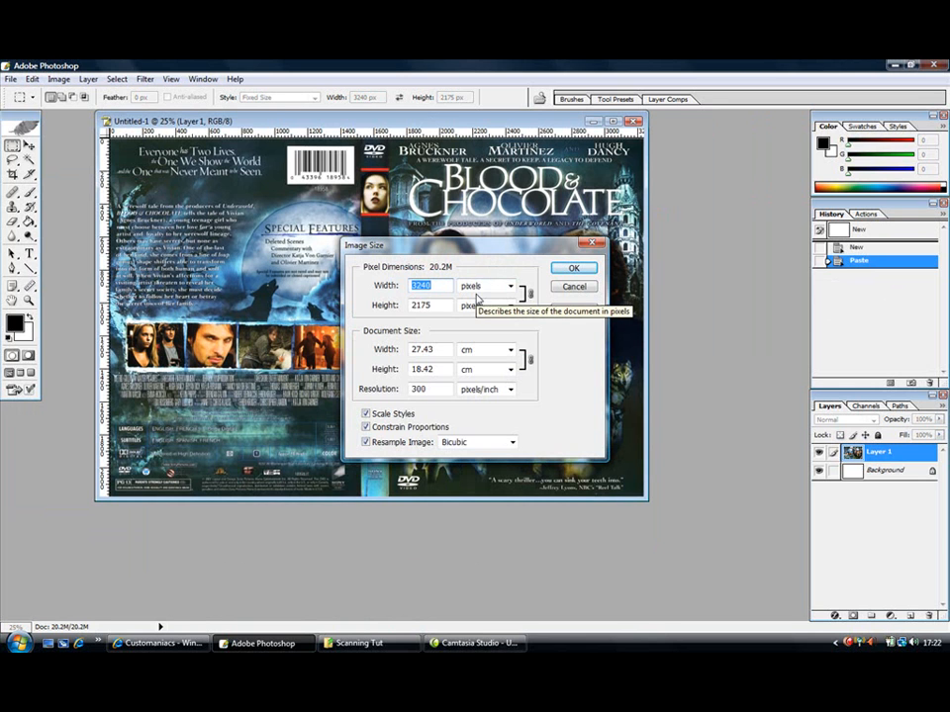
left_click(573, 269)
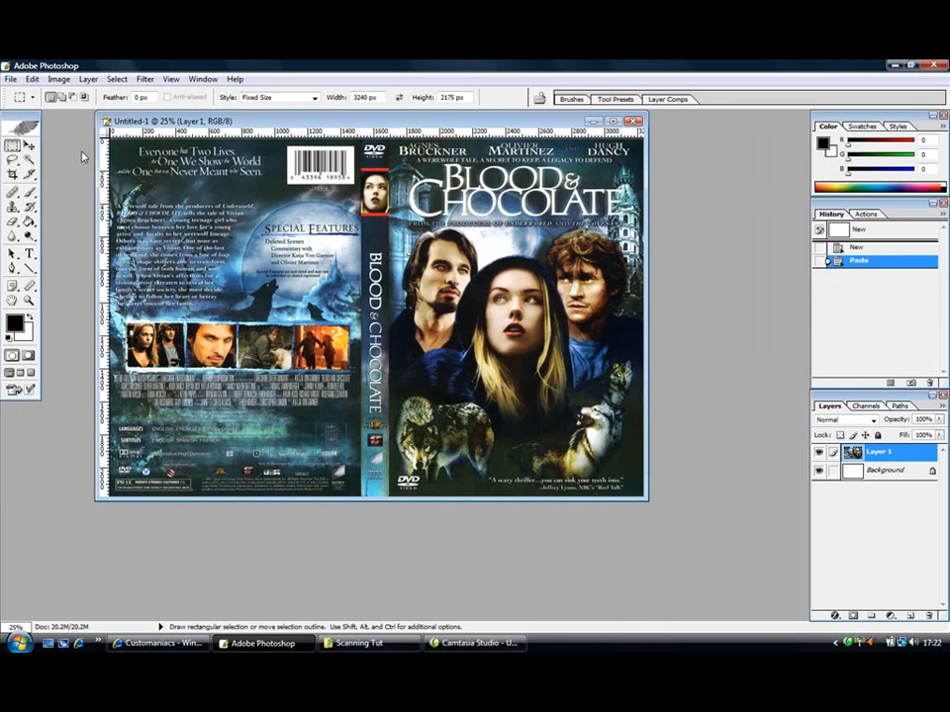
Step: Open the Amaray Single.psd blank template and bring the cover layer into it, positioned to fill the canvas
left_click(10, 80)
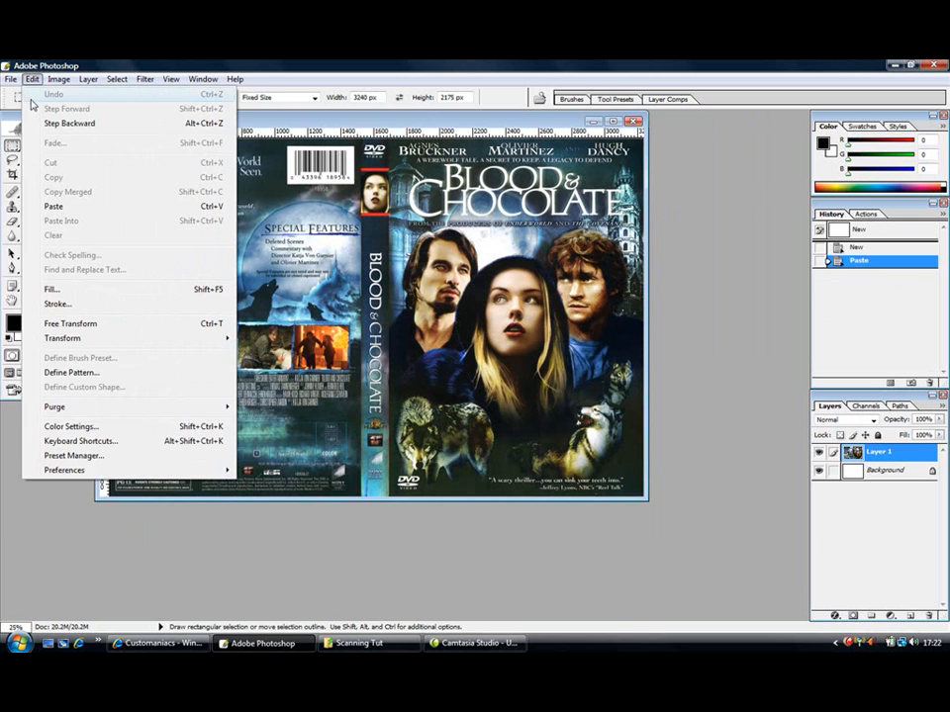
left_click(31, 111)
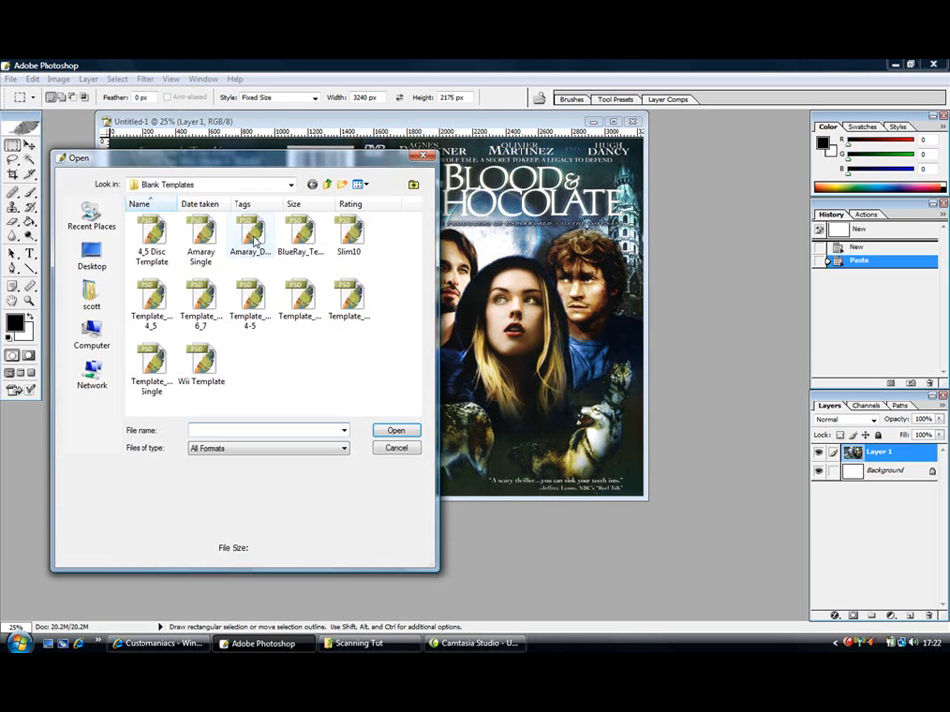
left_click(205, 236)
double_click(207, 236)
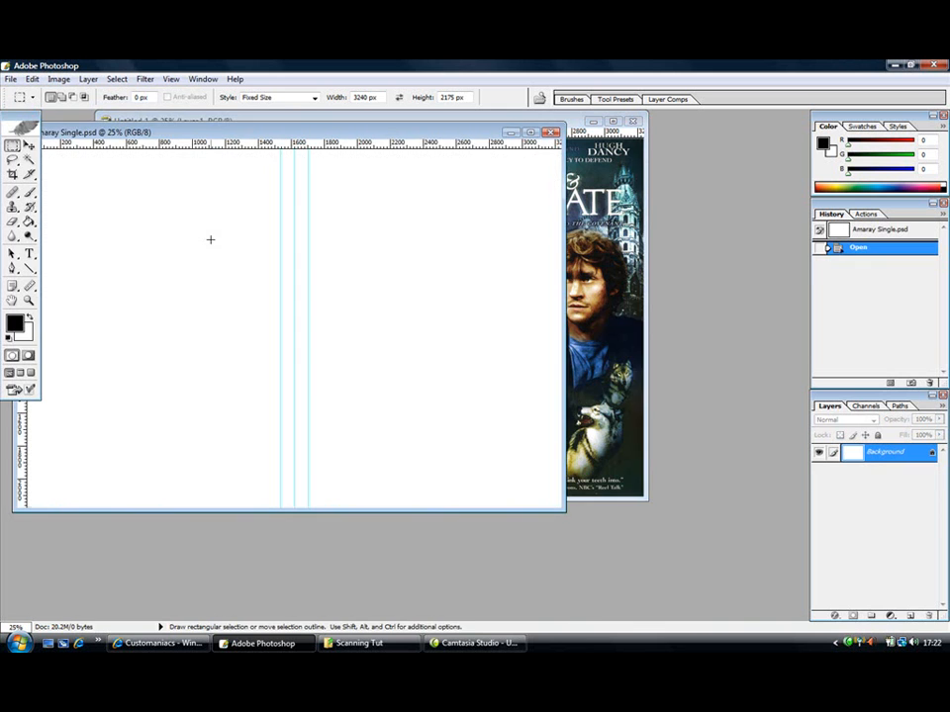
left_click_drag(262, 132, 507, 528)
key("v")
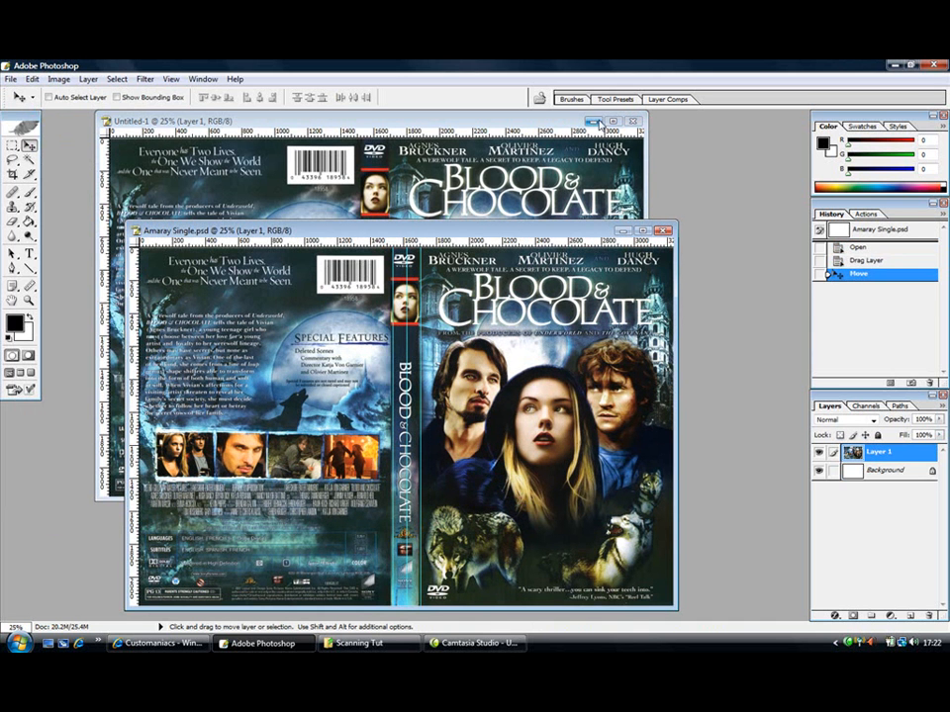
Step: Close the untitled cover document without saving and move the template's window up into clear view
left_click(633, 121)
left_click(492, 281)
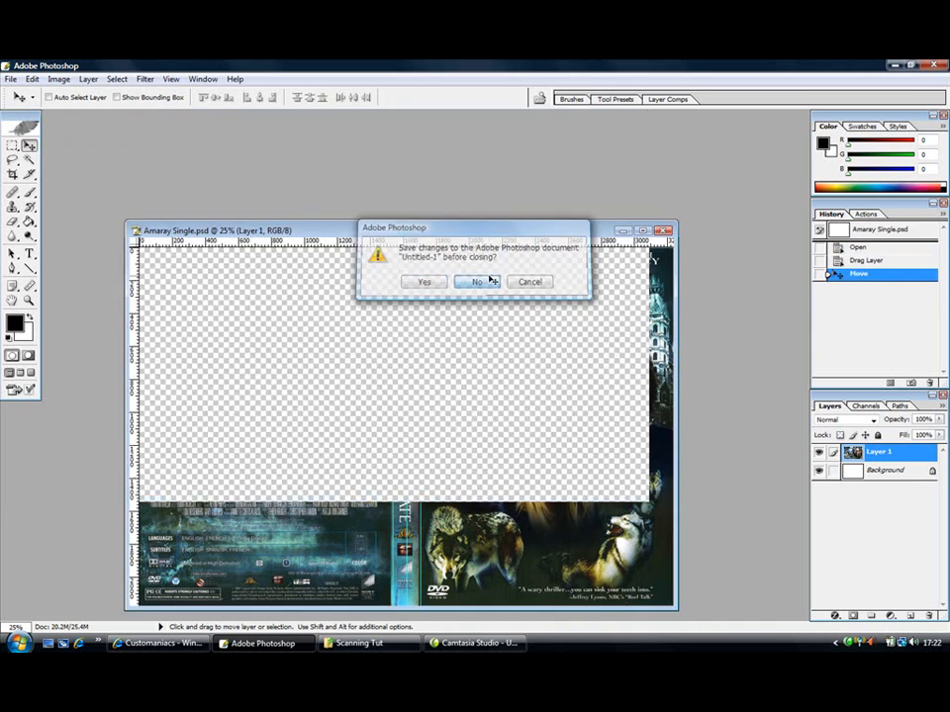
left_click_drag(448, 232, 438, 137)
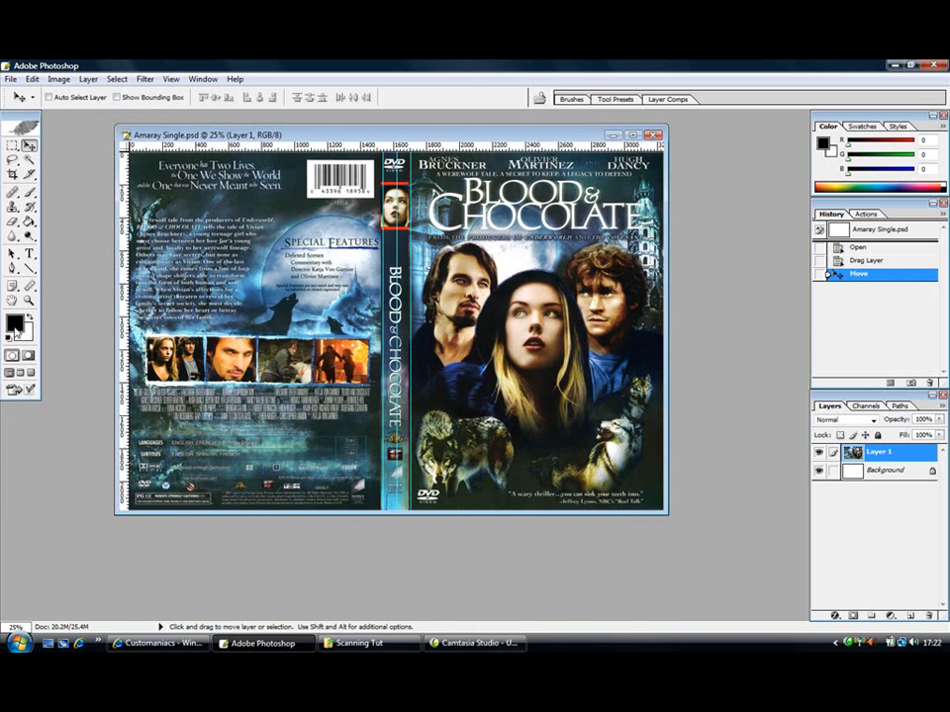
Step: Nudge the cover layer right at 100% zoom until the spine artwork's edges line up with the template's spine guides
key("z")
left_click(391, 97)
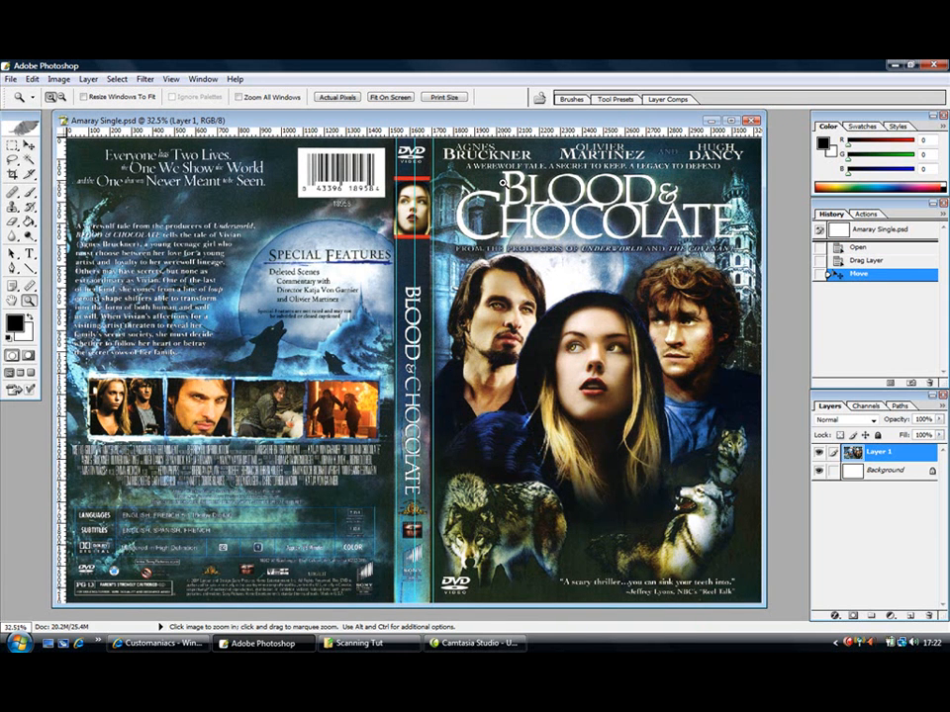
left_click(337, 97)
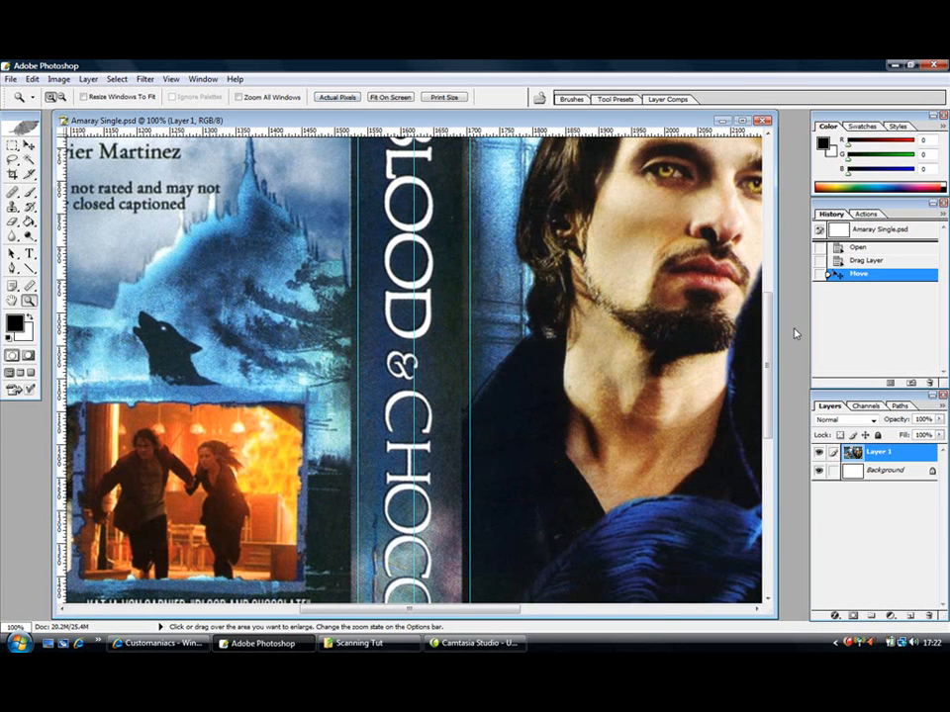
scroll(768, 400, "up", 5)
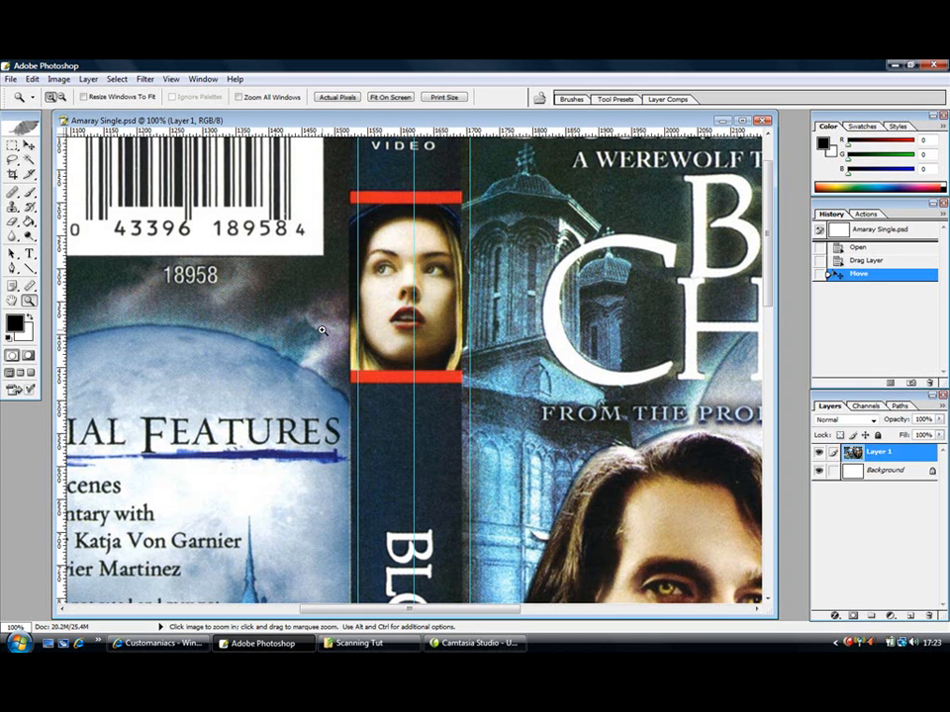
key("v")
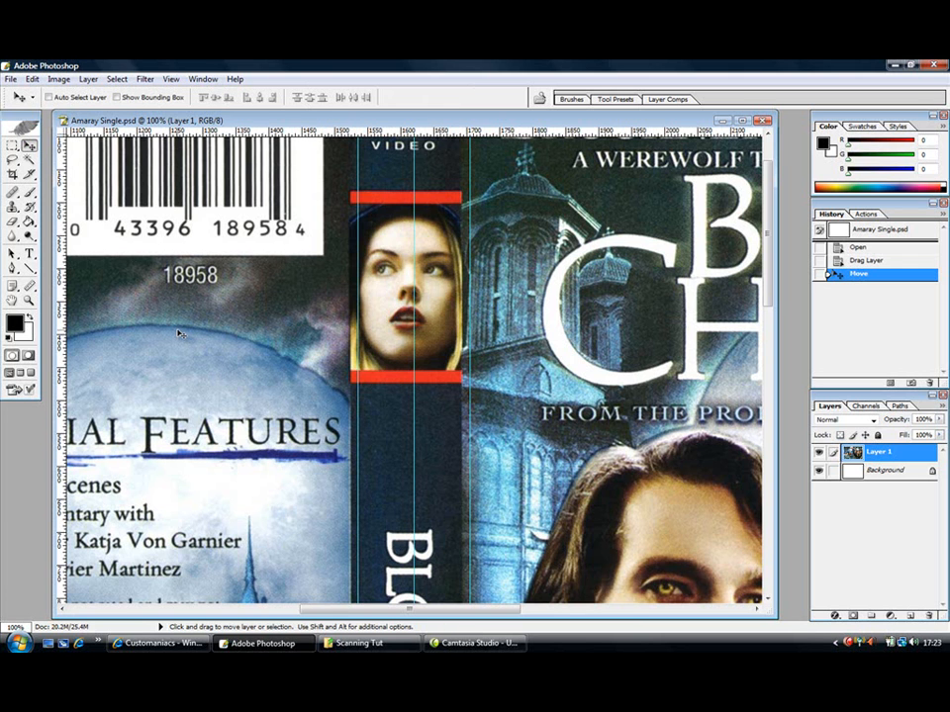
key("Right")
key("Right")
key("Right")
key("Right")
key("Right")
key("Right")
key("Right")
key("Right")
key("Right")
key("Right")
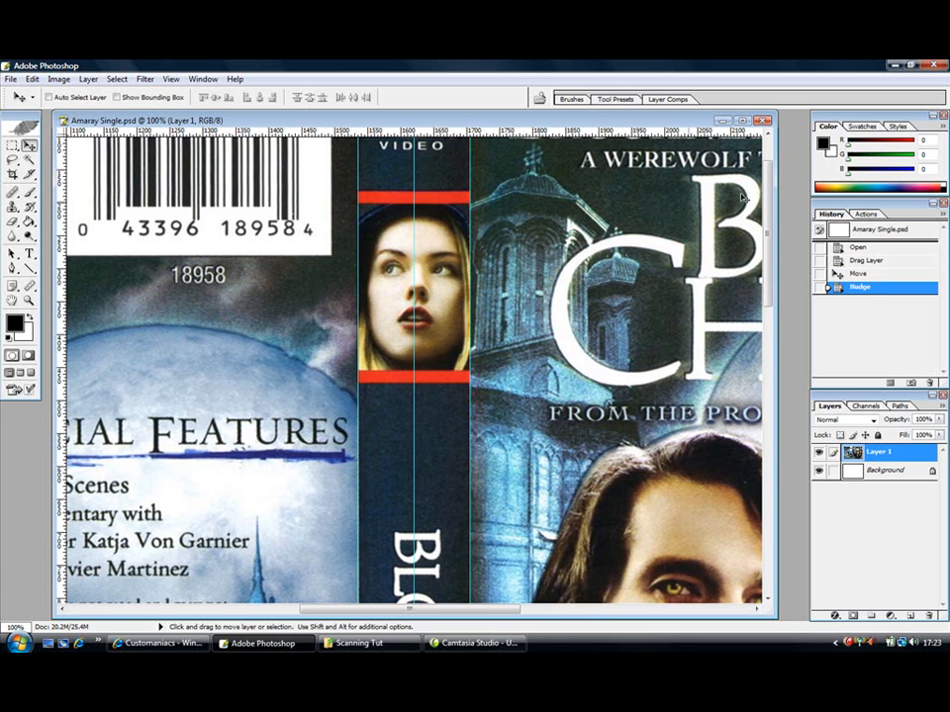
Step: Select the full height of the spine between the two outer guides using a Normal-style rectangular marquee
left_click_drag(770, 193, 763, 161)
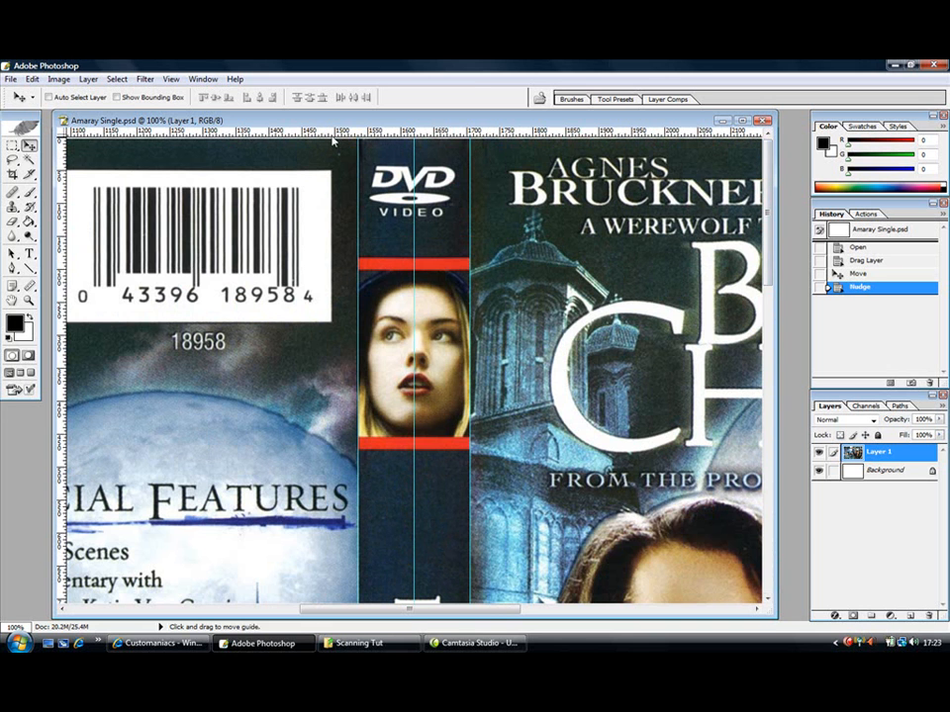
left_click(29, 302)
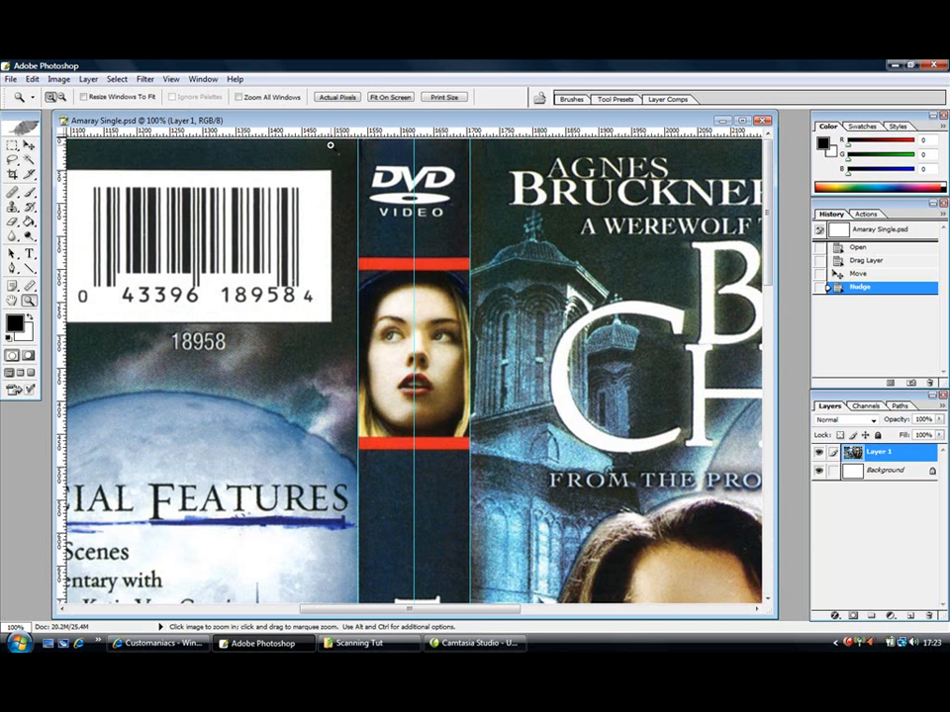
left_click(389, 97)
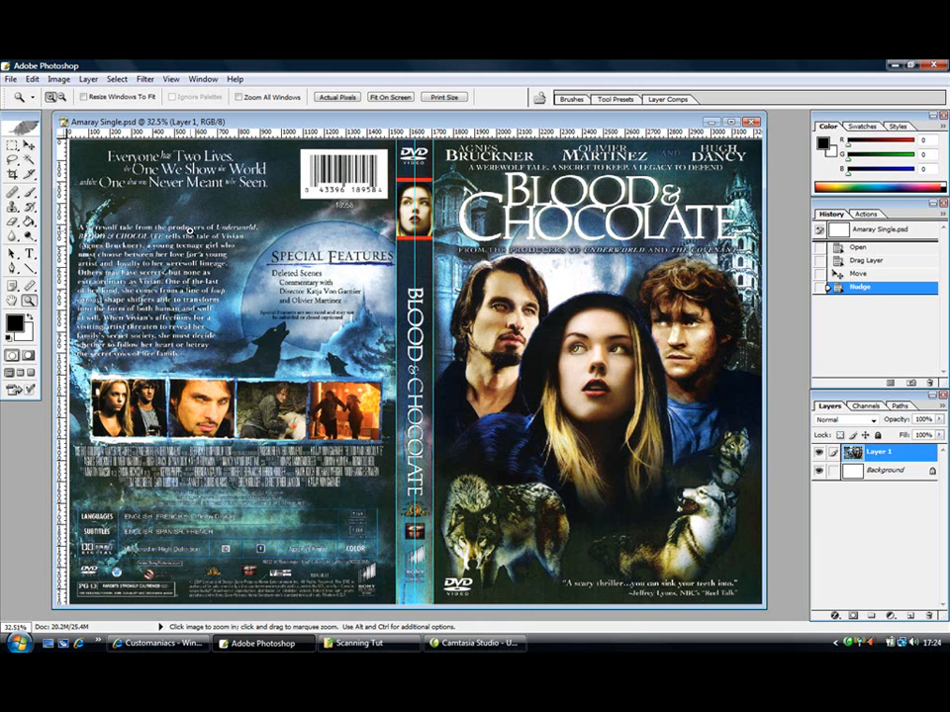
left_click(12, 145)
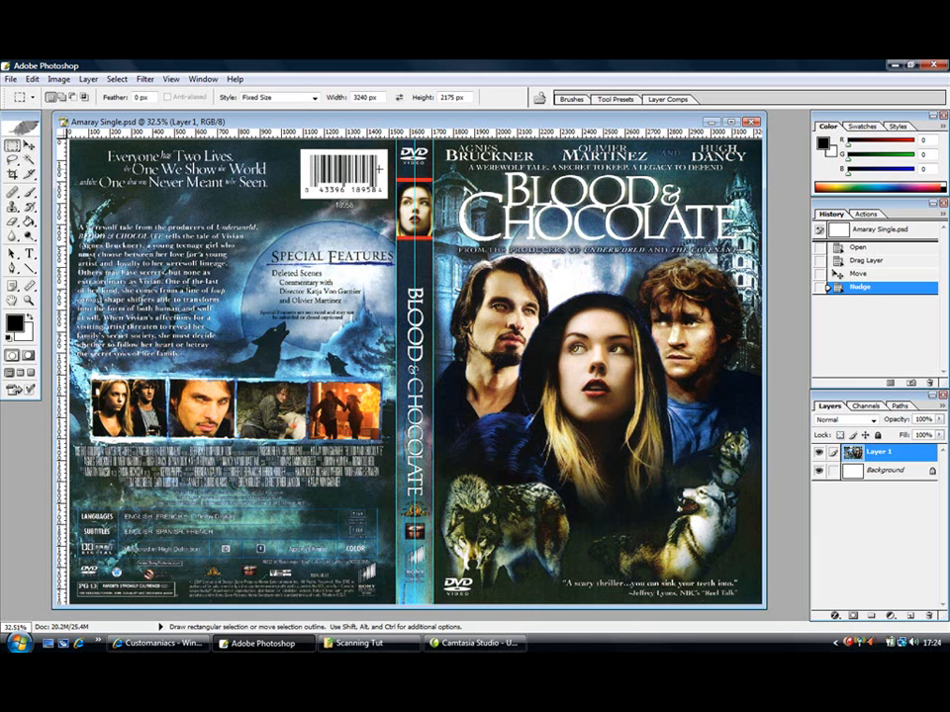
left_click(313, 97)
left_click(308, 109)
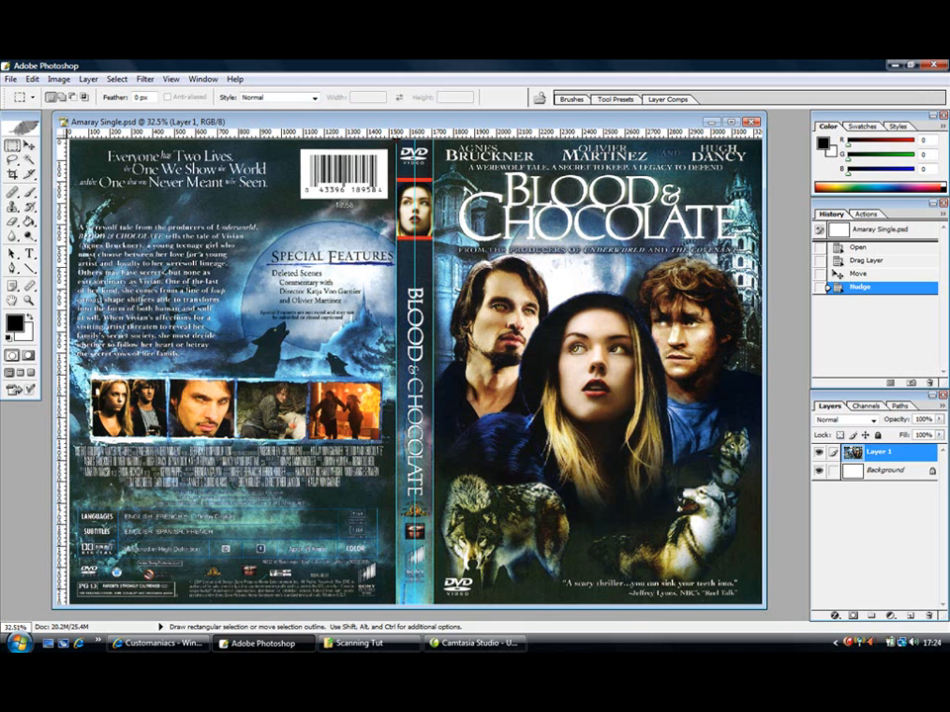
left_click_drag(396, 138, 433, 605)
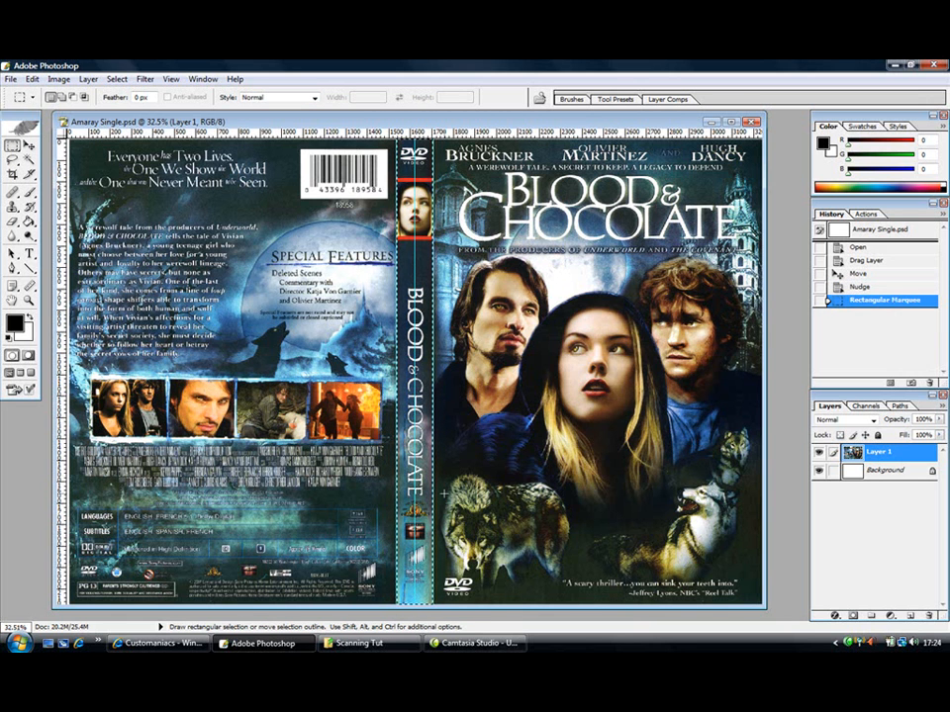
Step: Copy the selected spine, paste it in place as a new layer and name that layer "spine"
key("ctrl+c")
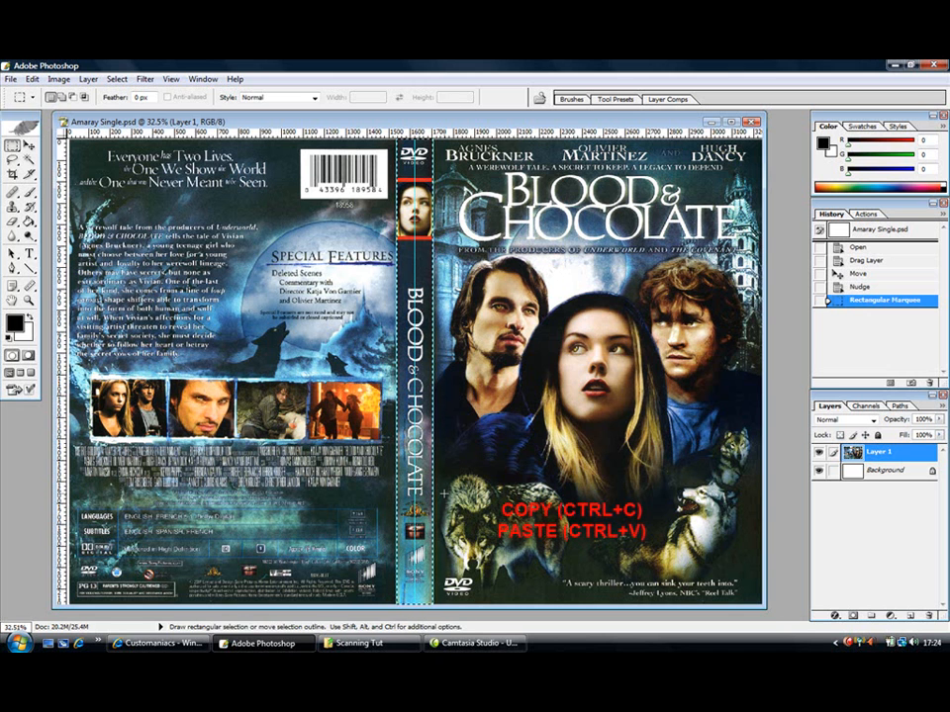
key("ctrl+p")
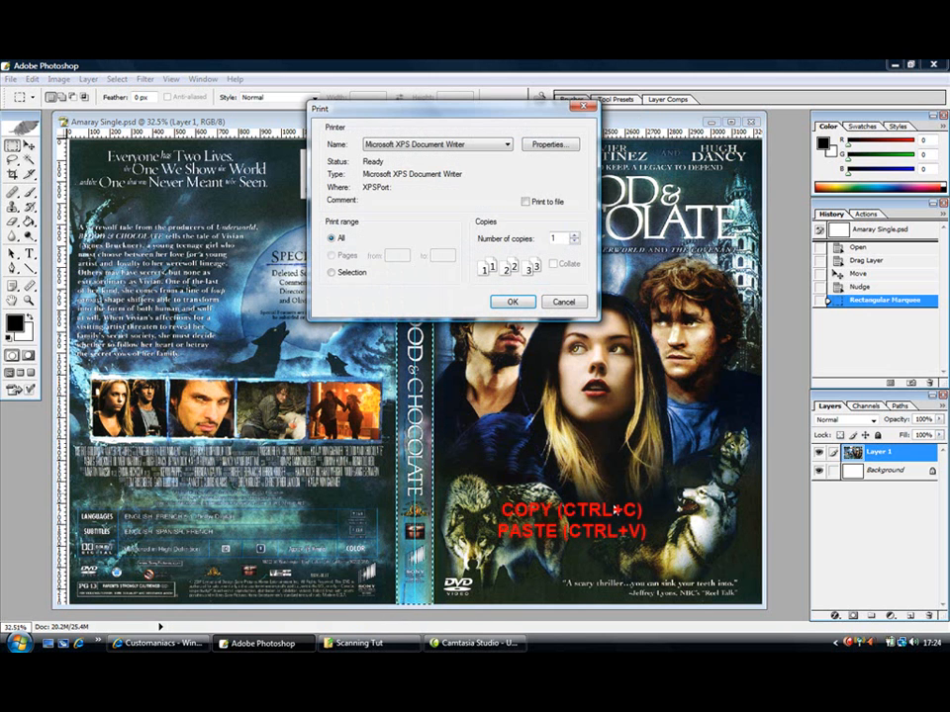
key("Escape")
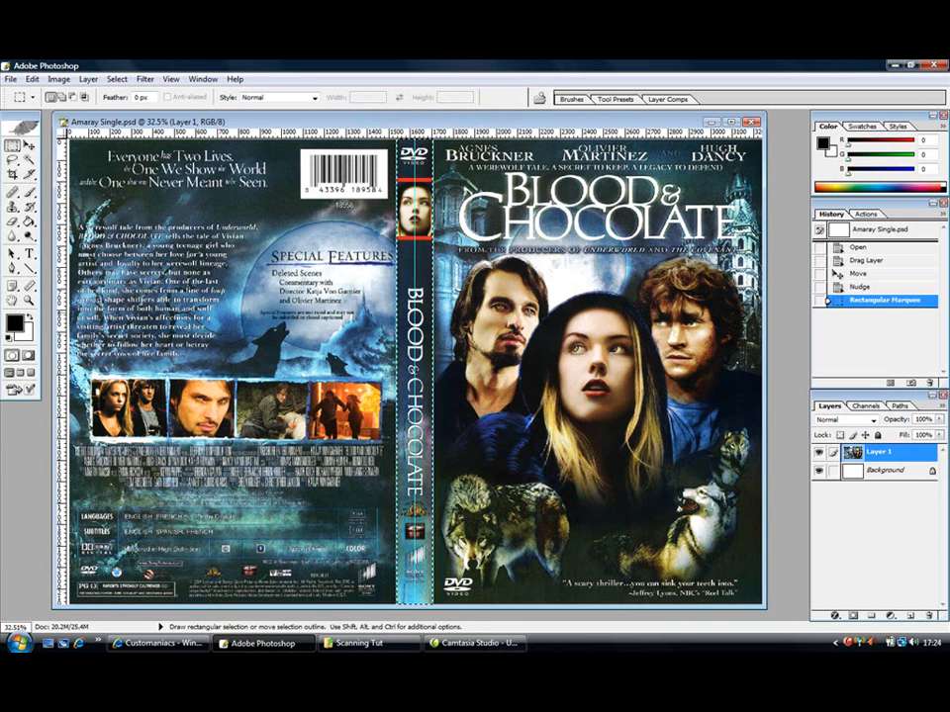
key("ctrl+v")
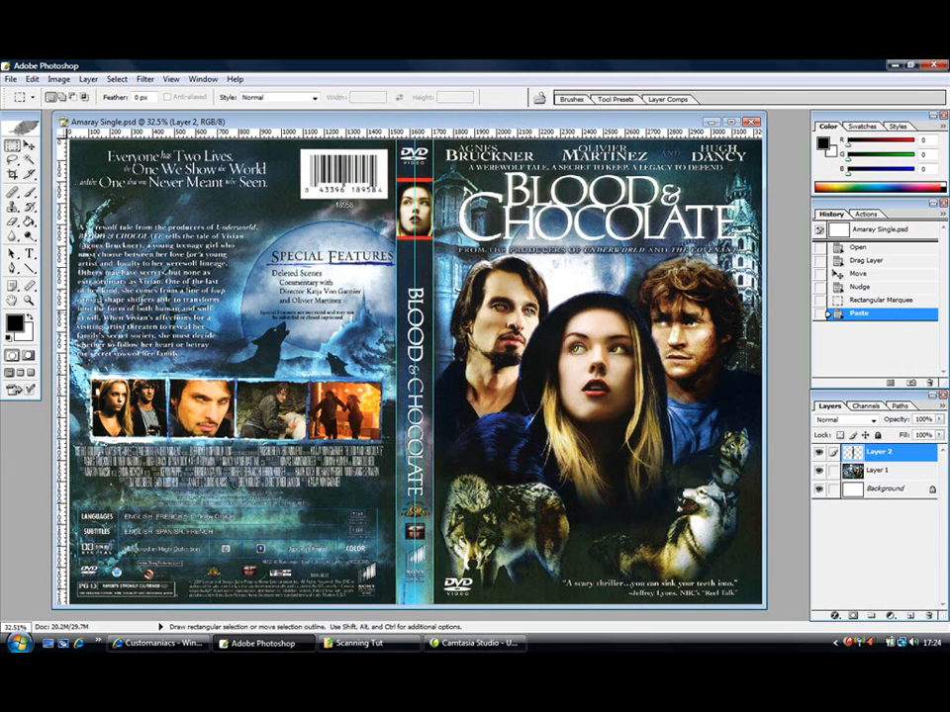
double_click(879, 453)
type("spine")
key("Return")
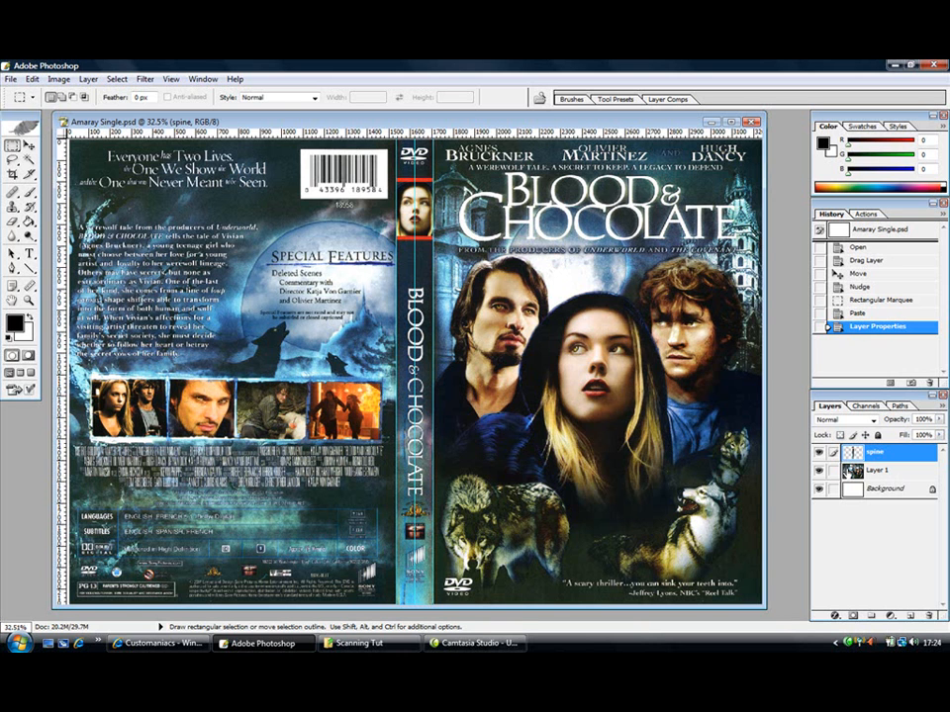
Step: Preview the spine layer on its own and nudge Layer 1 left beneath it, toward the canvas's left edge
left_click(820, 472)
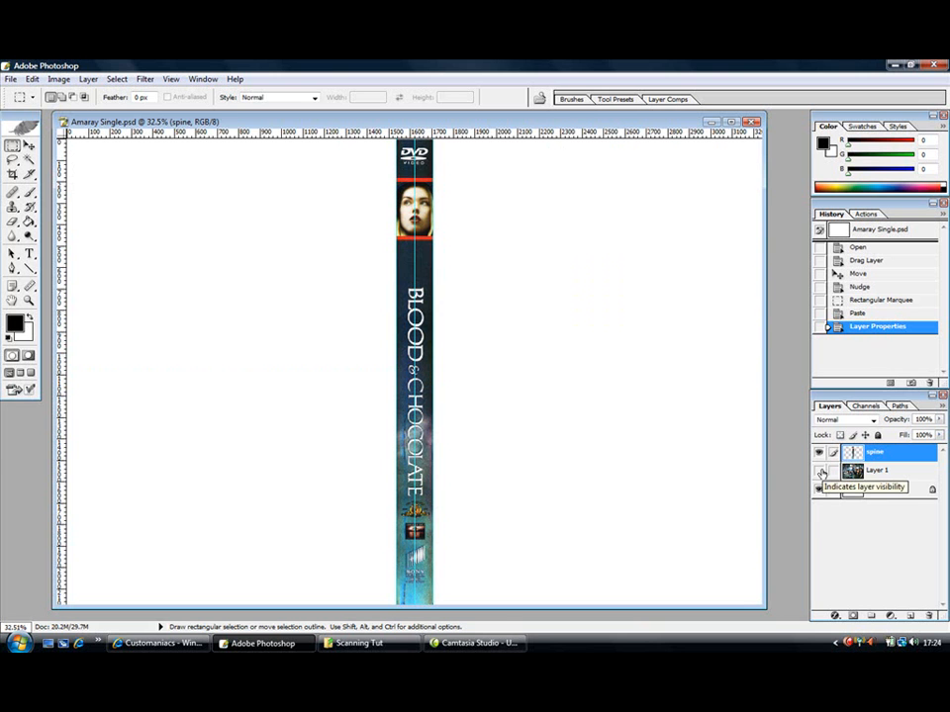
left_click(820, 472)
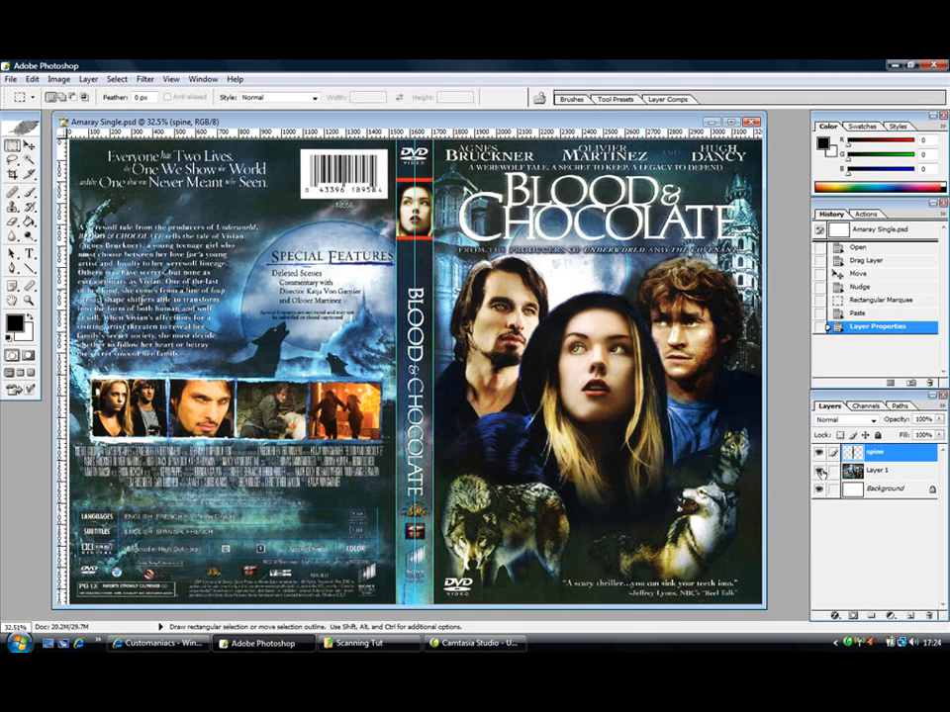
left_click(848, 475)
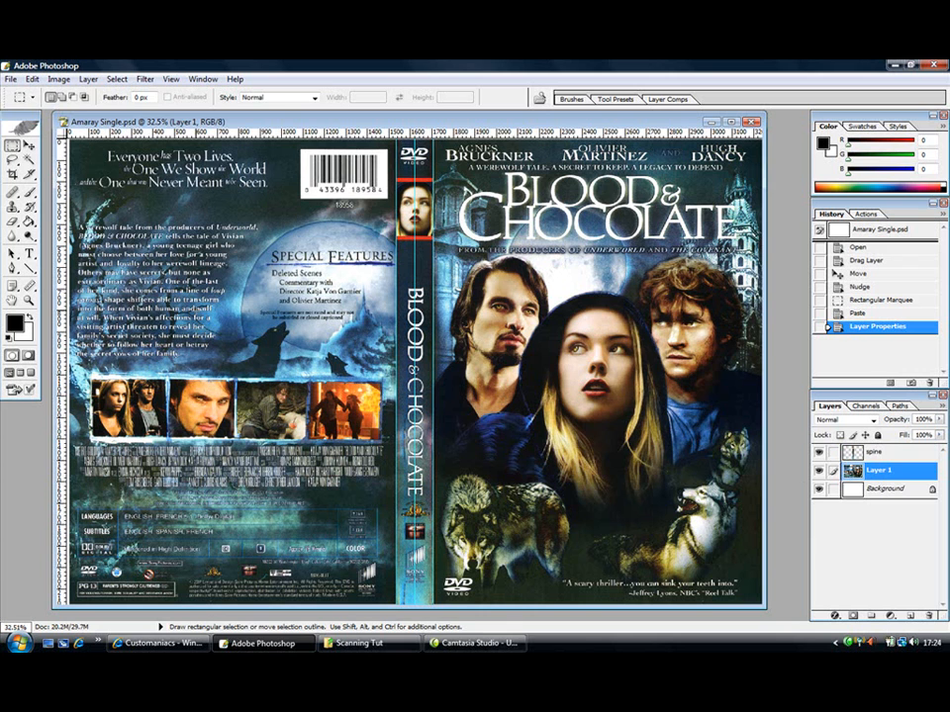
left_click(29, 145)
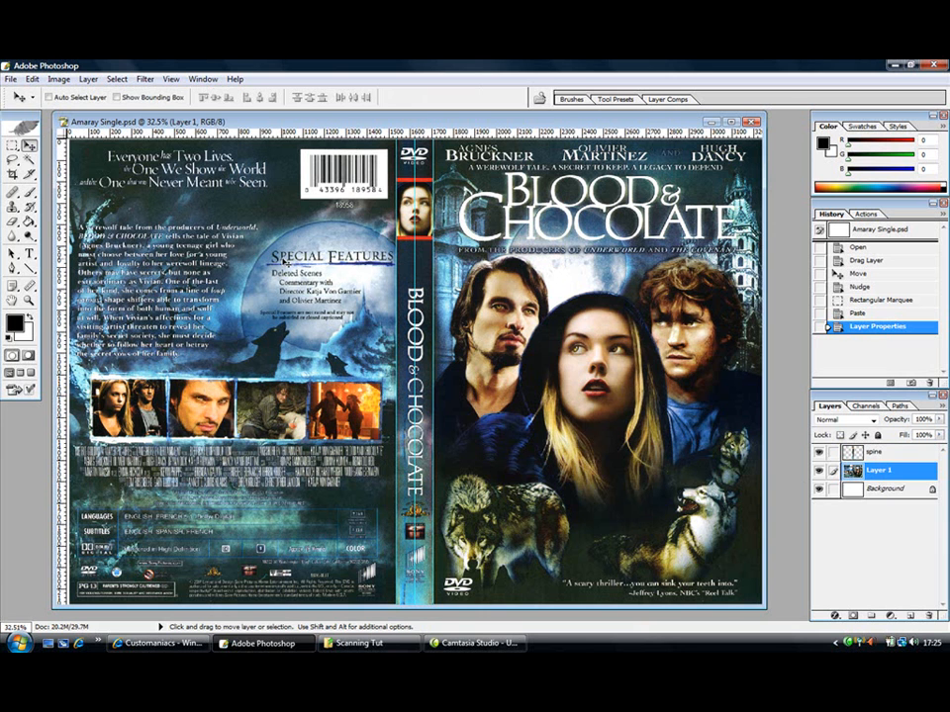
key("shift+Left")
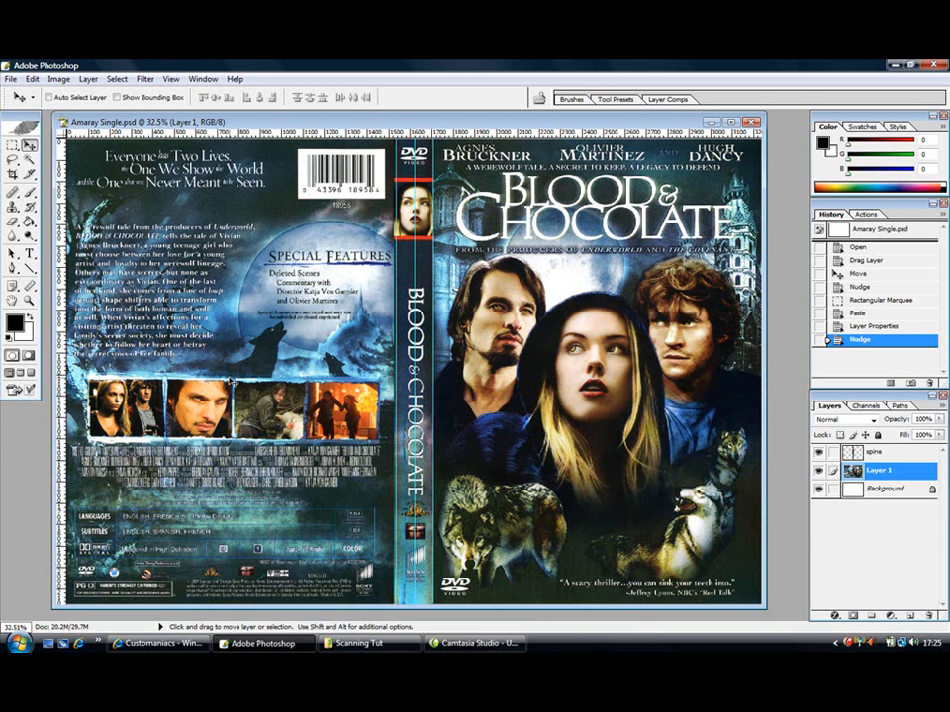
Step: Hide the spine layer to check where Layer 1's spine artwork sits against the outer guide beside the back cover
left_click(29, 299)
left_click(401, 227)
left_click(401, 226)
left_click(401, 228)
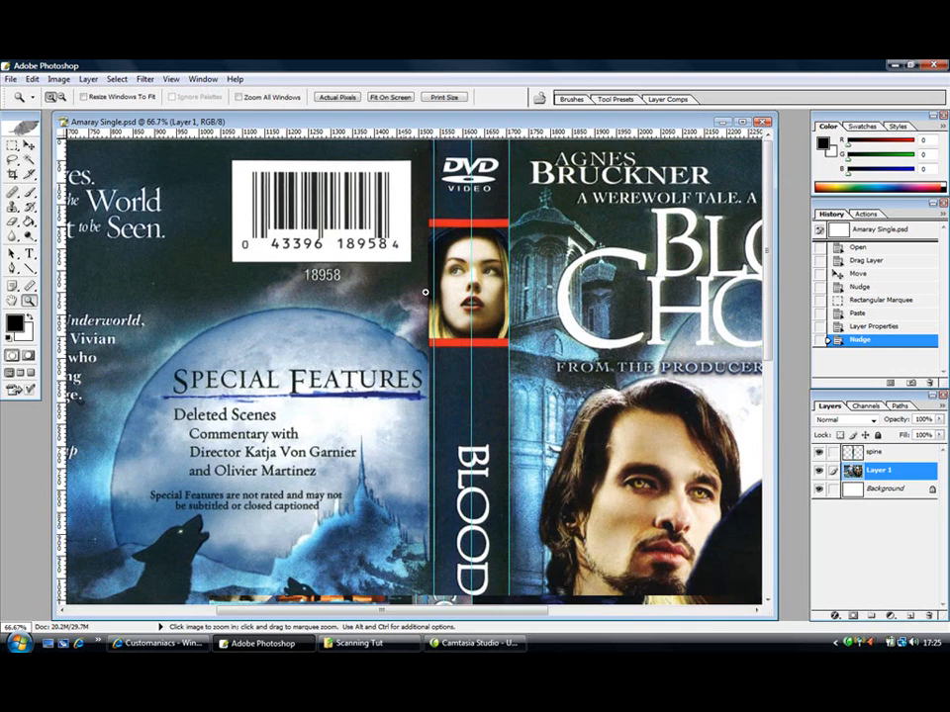
left_click(439, 377)
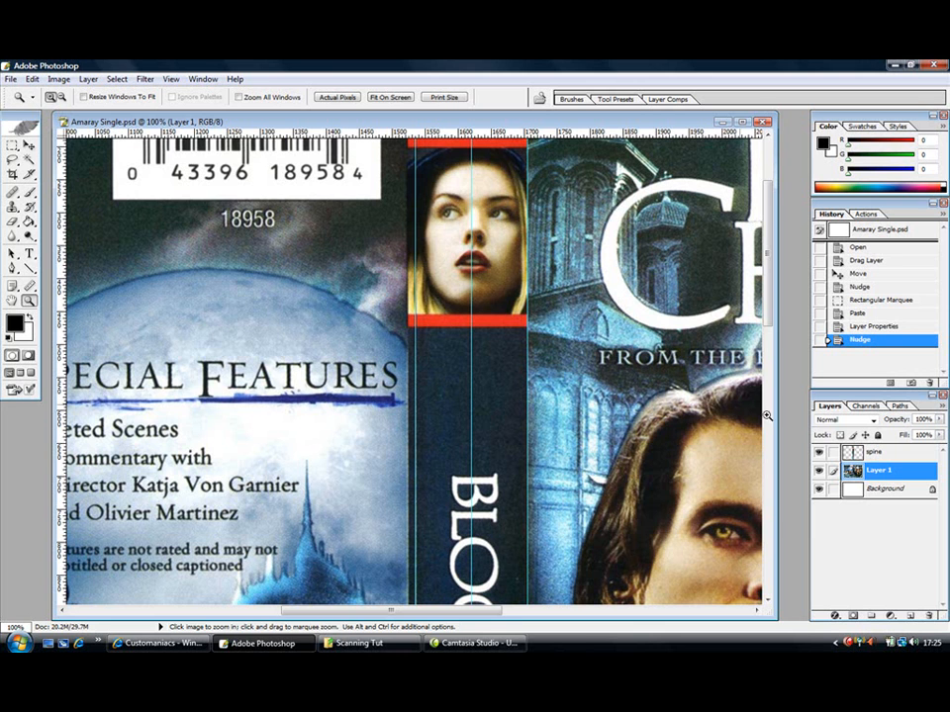
left_click(818, 453)
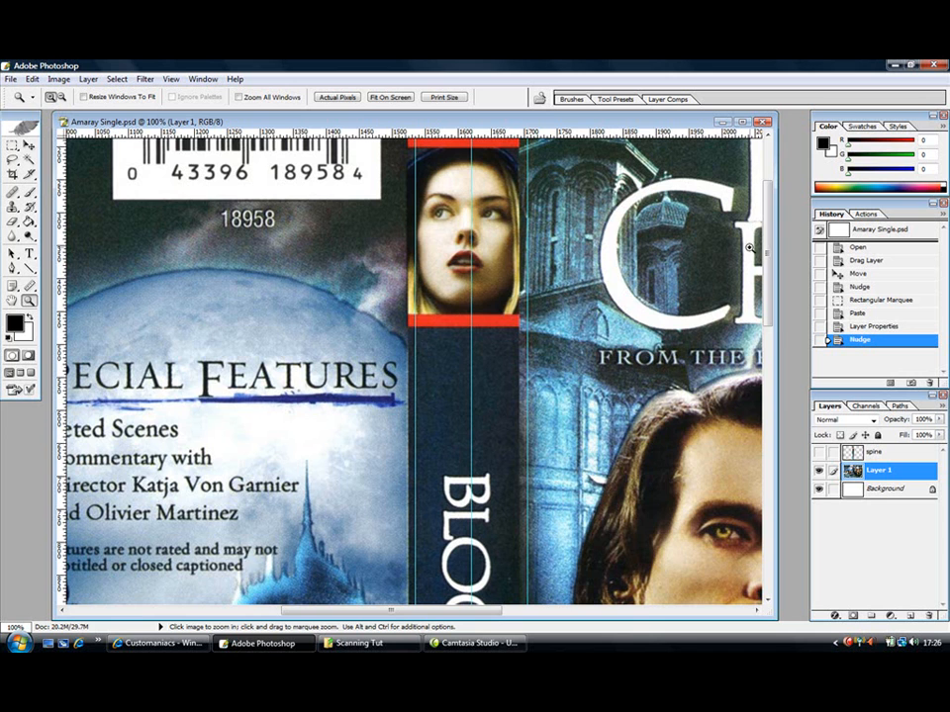
Step: Marquee-select the full-height back cover panel on Layer 1, from the spine's left guide to the canvas's left edge
scroll(525, 252, "up", 3)
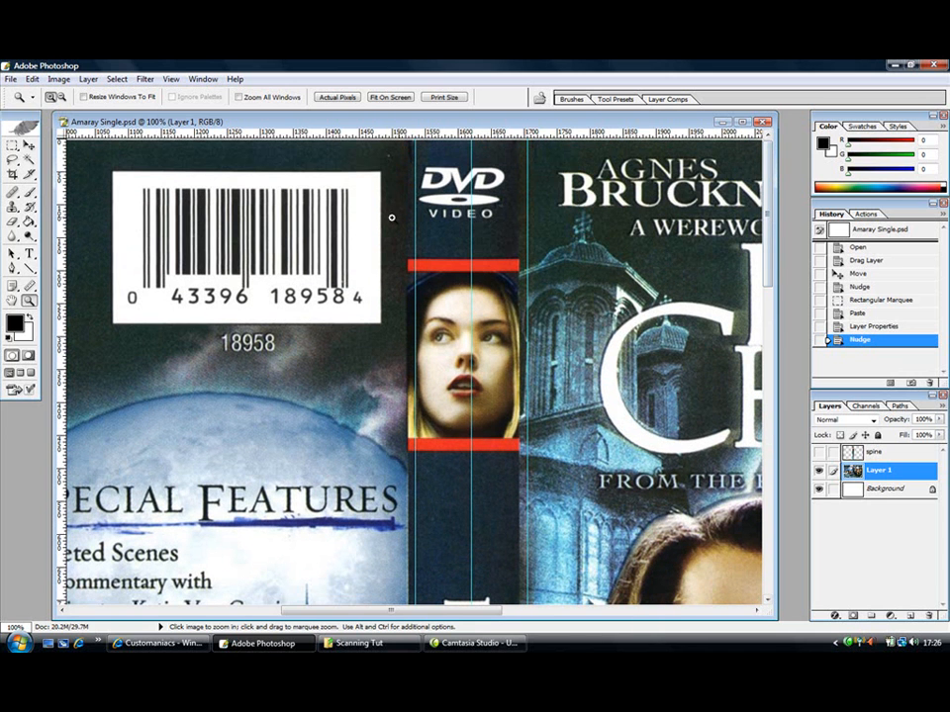
left_click(12, 146)
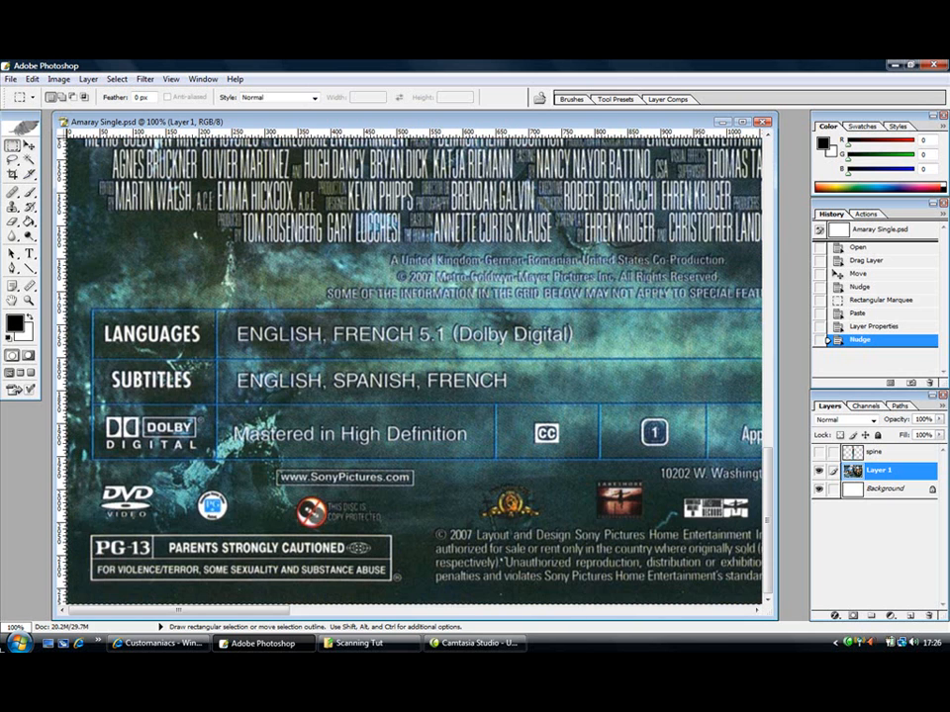
left_click_drag(609, 251, 704, 273)
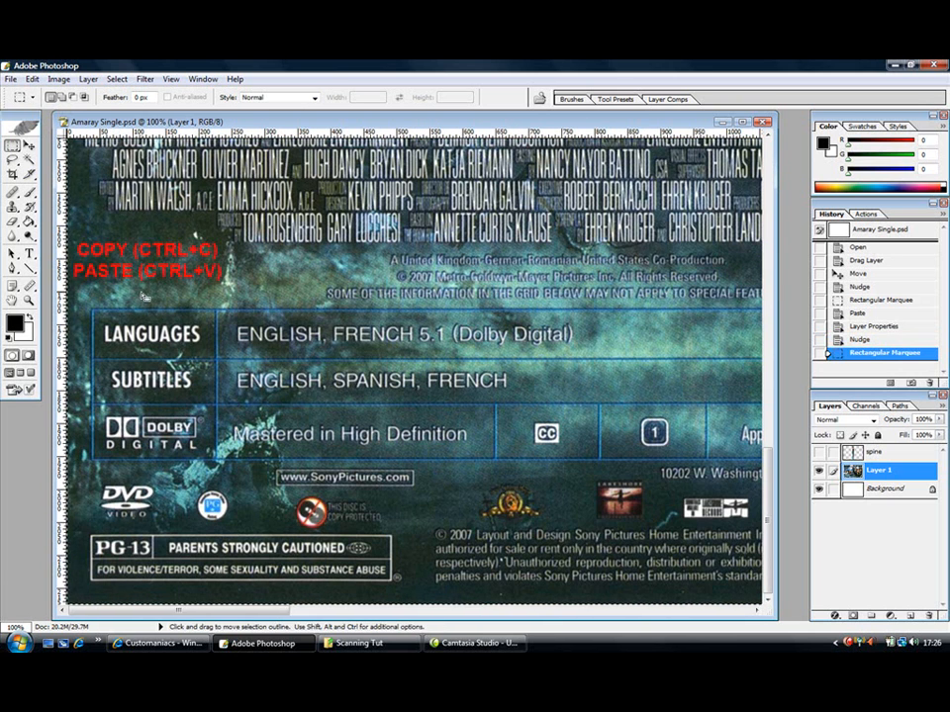
Step: Copy the selected back panel, paste it as a new layer and name that layer "back"
key("ctrl+c")
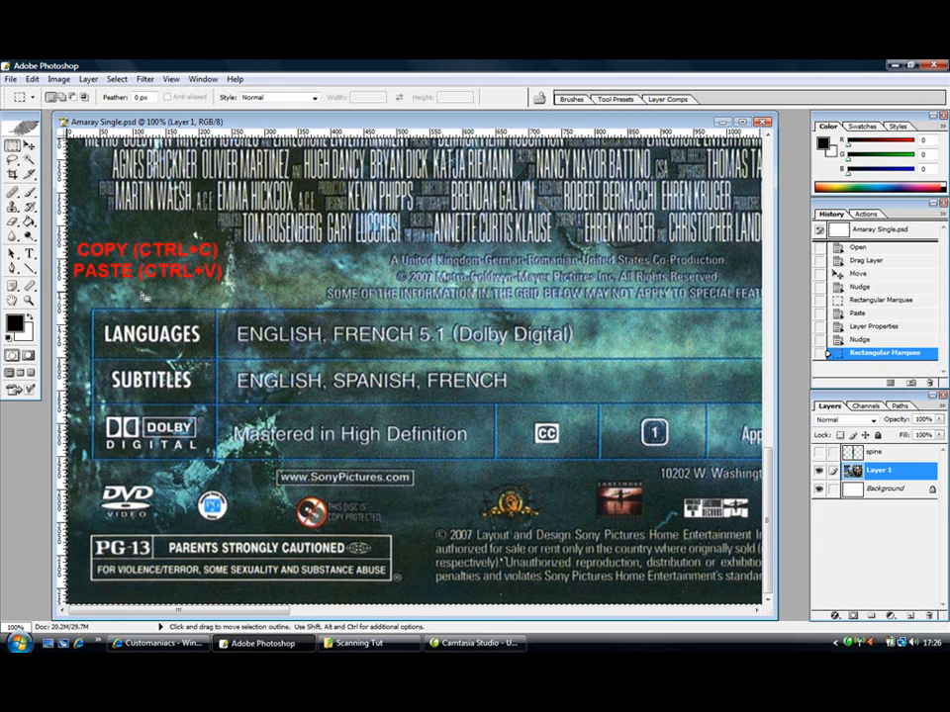
key("ctrl+v")
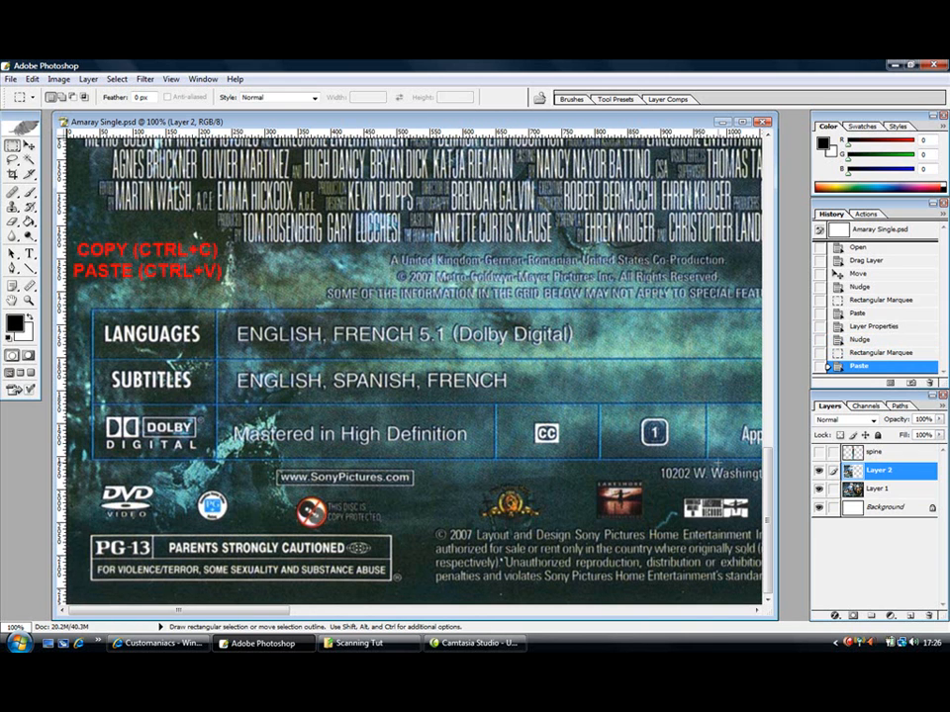
double_click(878, 470)
type("back")
key("Return")
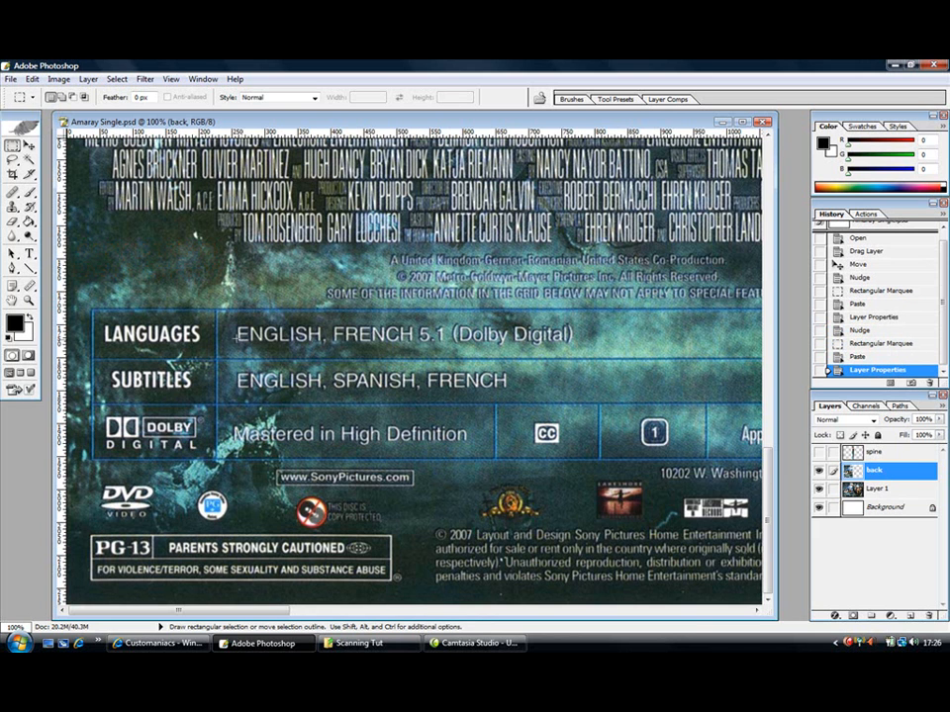
Step: Hide Layer 1 and load the back layer's outline as a selection, with its spine-side edge in close view
left_click(29, 299)
left_click(391, 97)
left_click(818, 489)
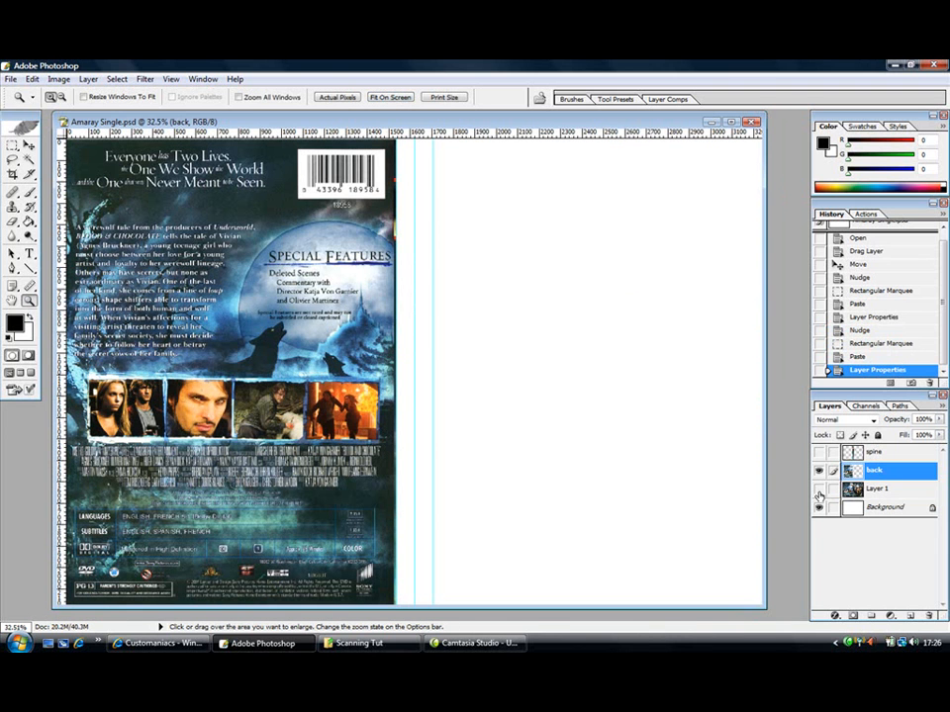
left_click(404, 254)
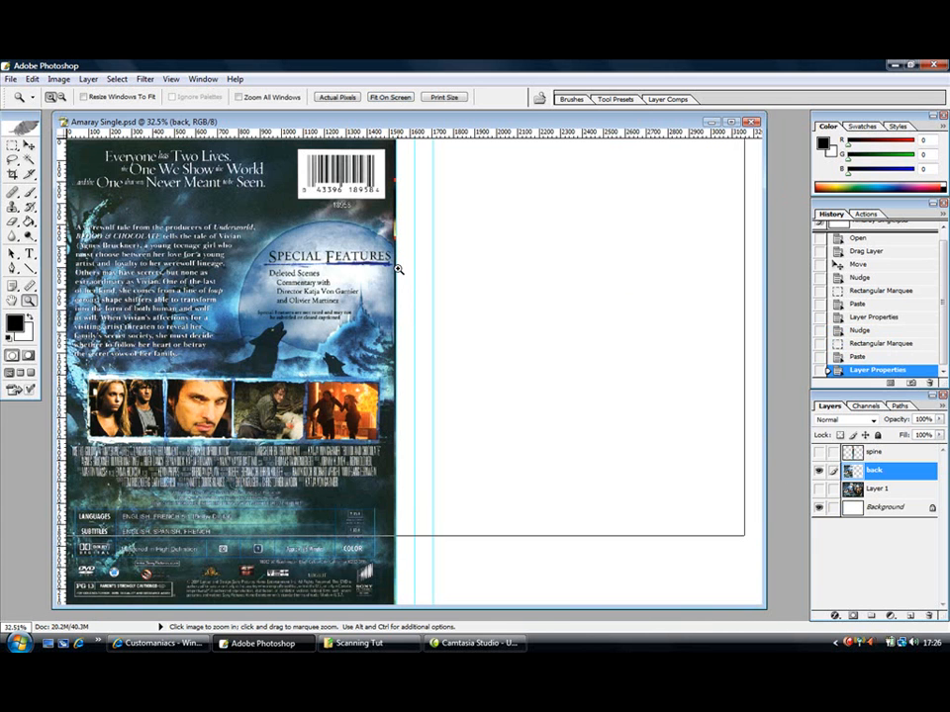
left_click(408, 279)
left_click(424, 297)
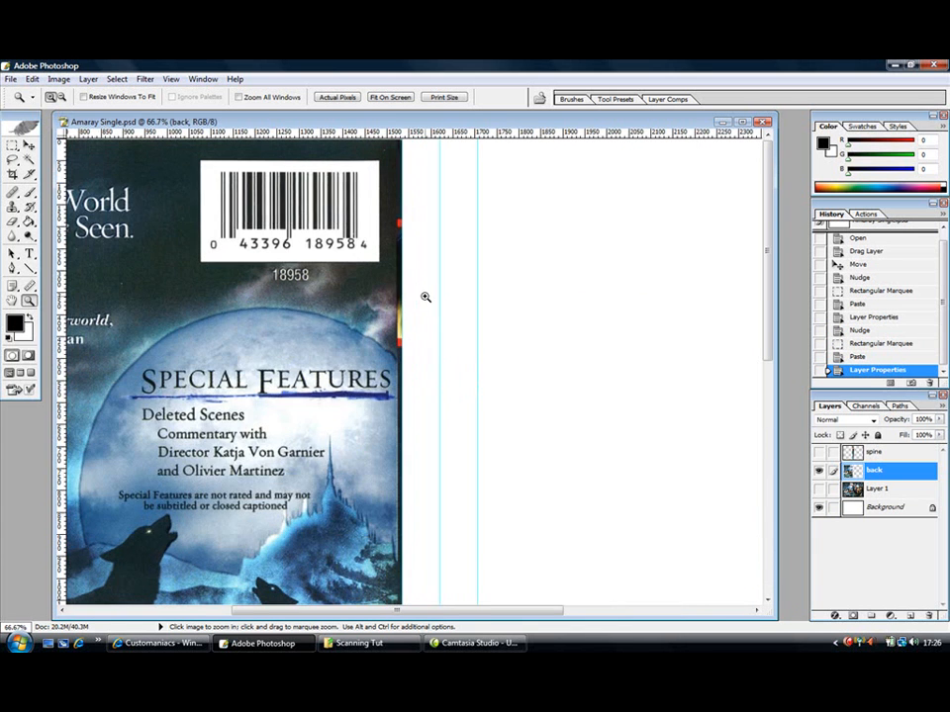
left_click(402, 342)
left_click(415, 346)
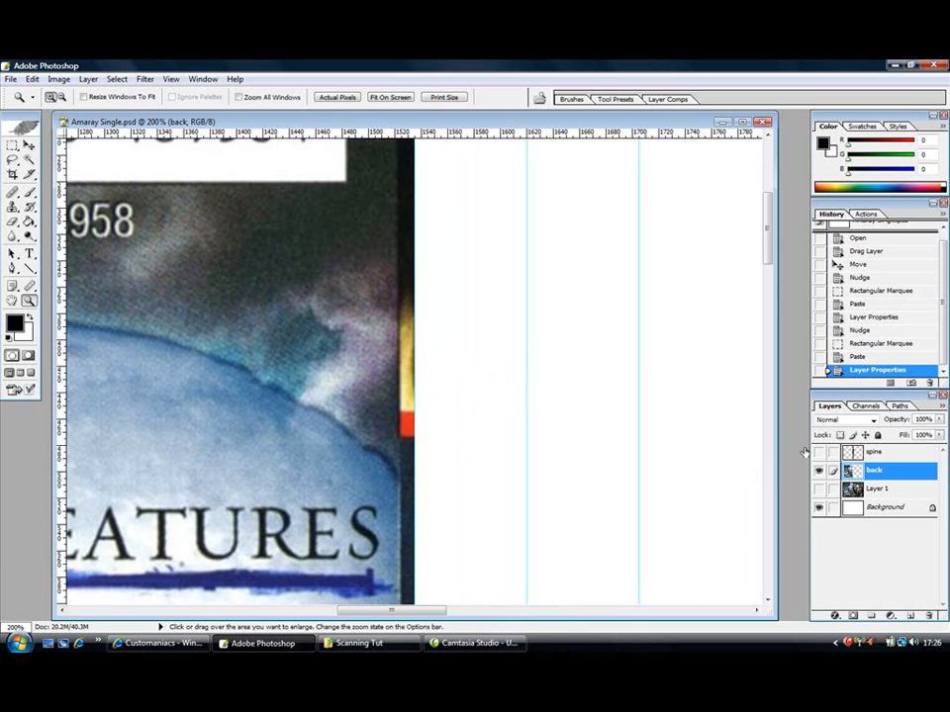
left_click(847, 473, "ctrl")
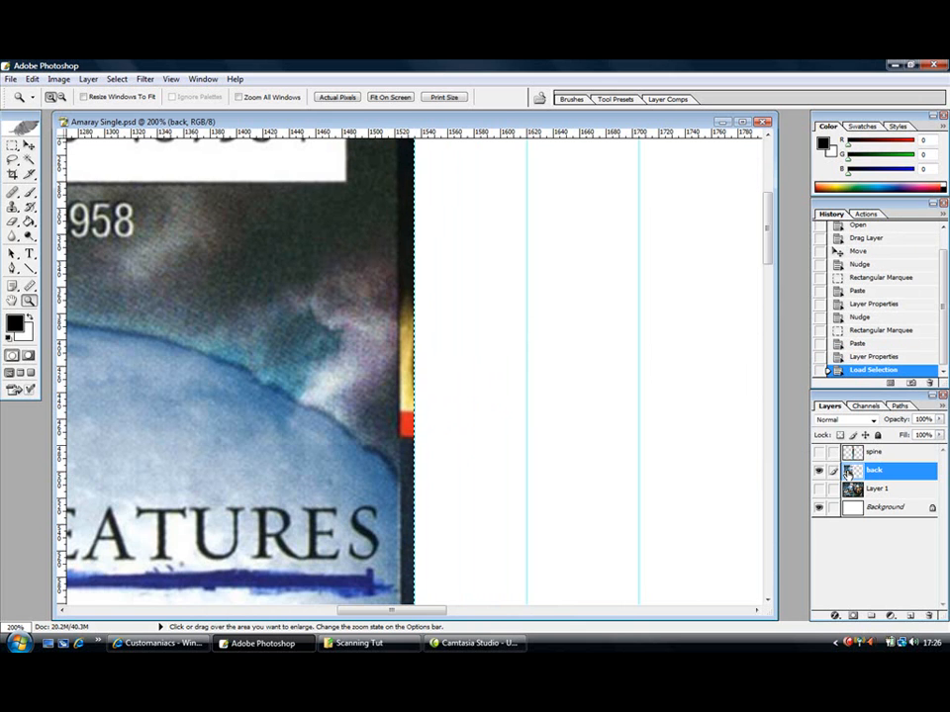
key("m")
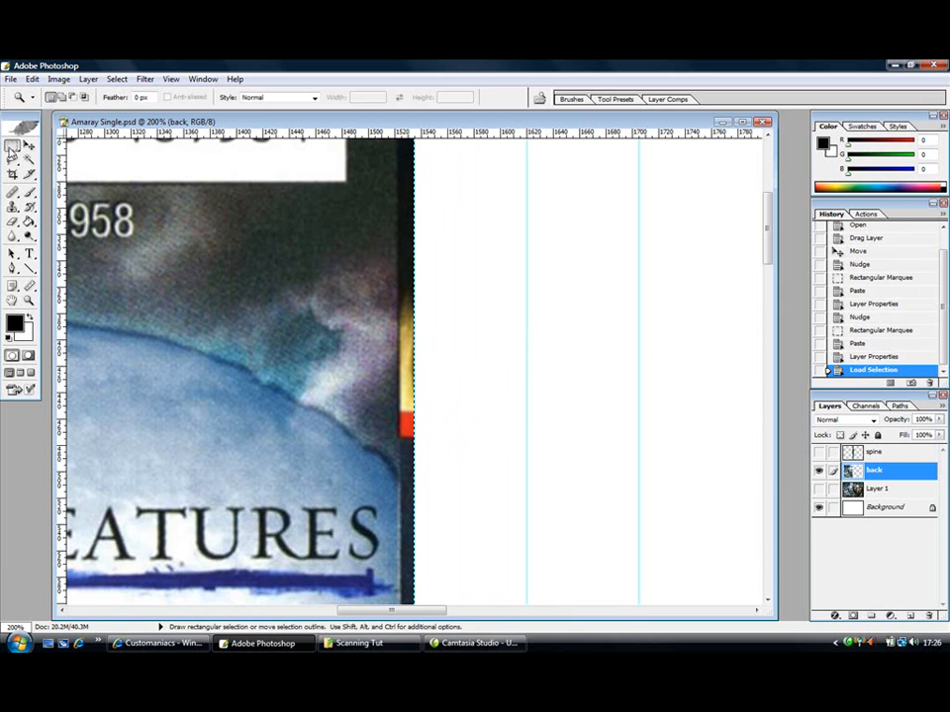
right_click(230, 317)
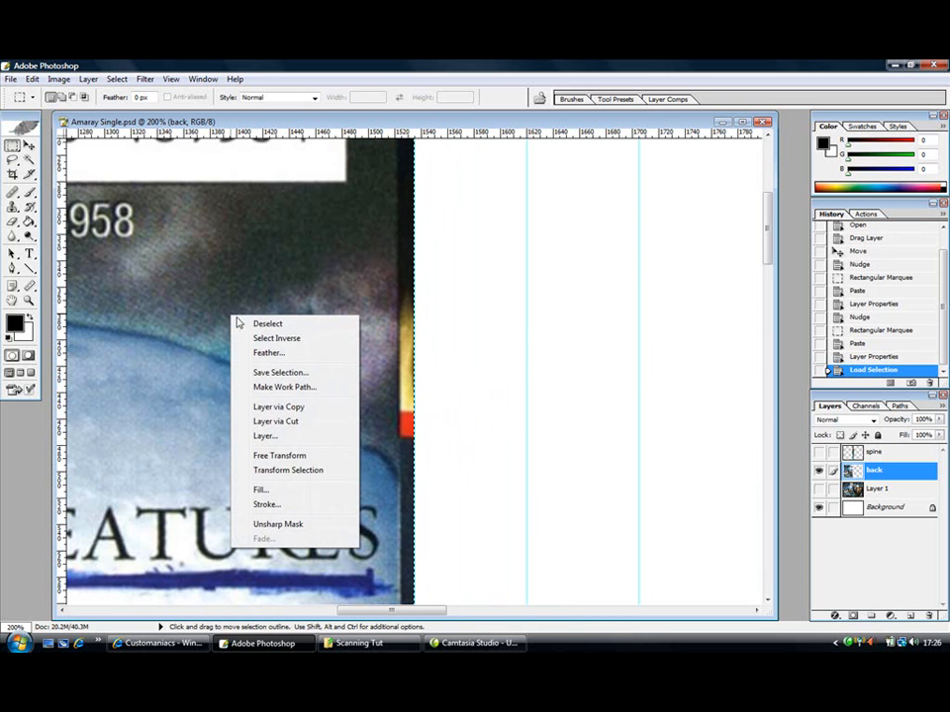
left_click(308, 473)
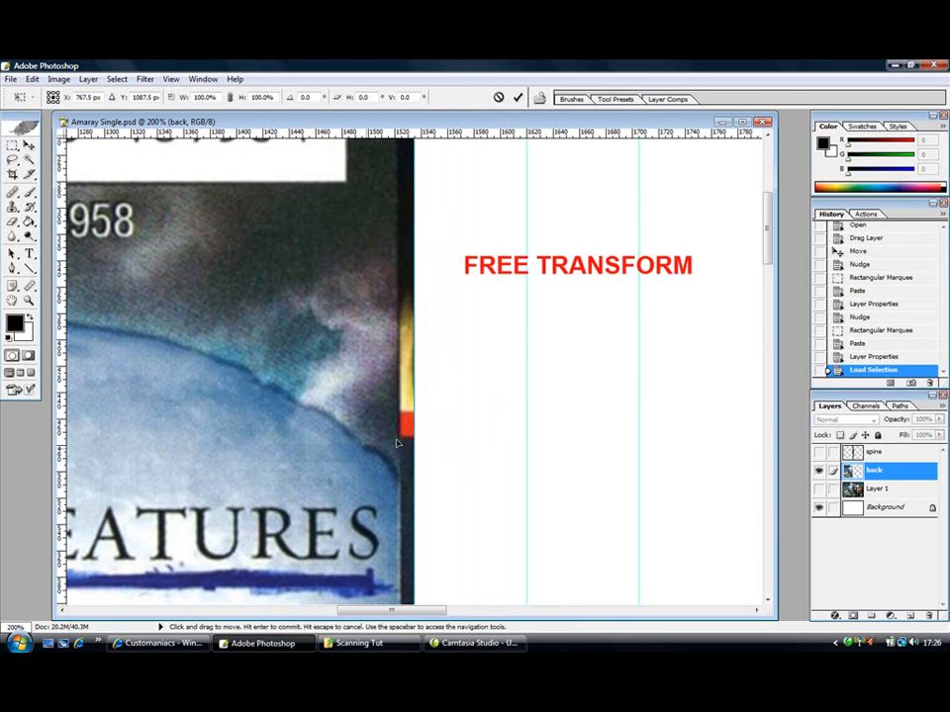
mouse_move(419, 433)
left_mouse_down()
mouse_move(430, 438)
mouse_move(414, 435)
left_mouse_up()
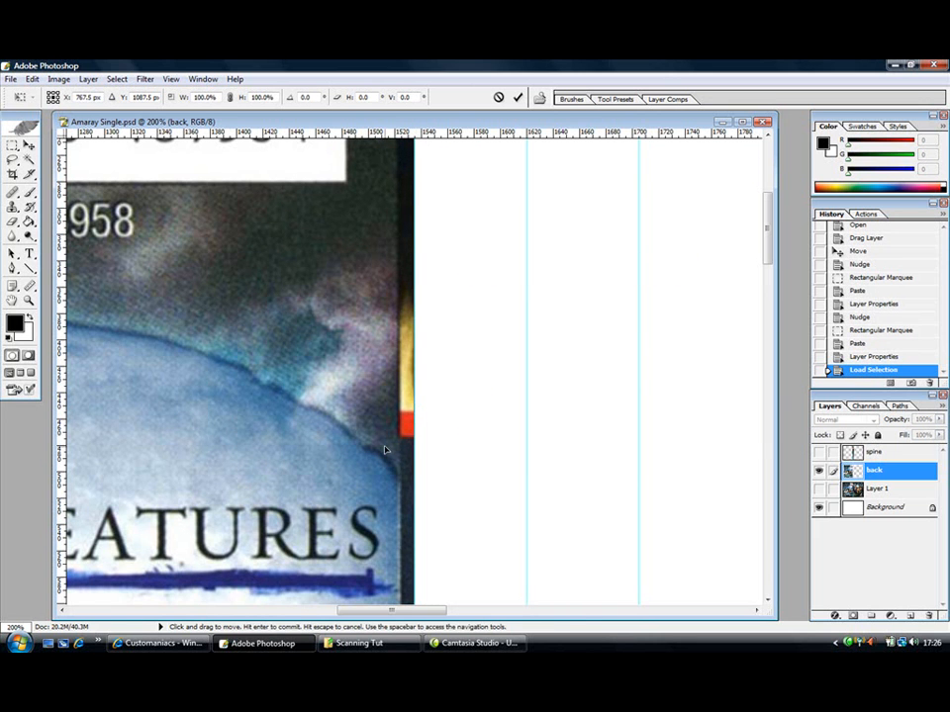
right_click(386, 450)
left_click(368, 441)
right_click(367, 441)
left_click(320, 442)
key("Escape")
Step: Stretch the back layer's right edge about 12 px beyond the left spine guide with Free Transform, pushing the leftover spine strip past the guide
right_click(321, 441)
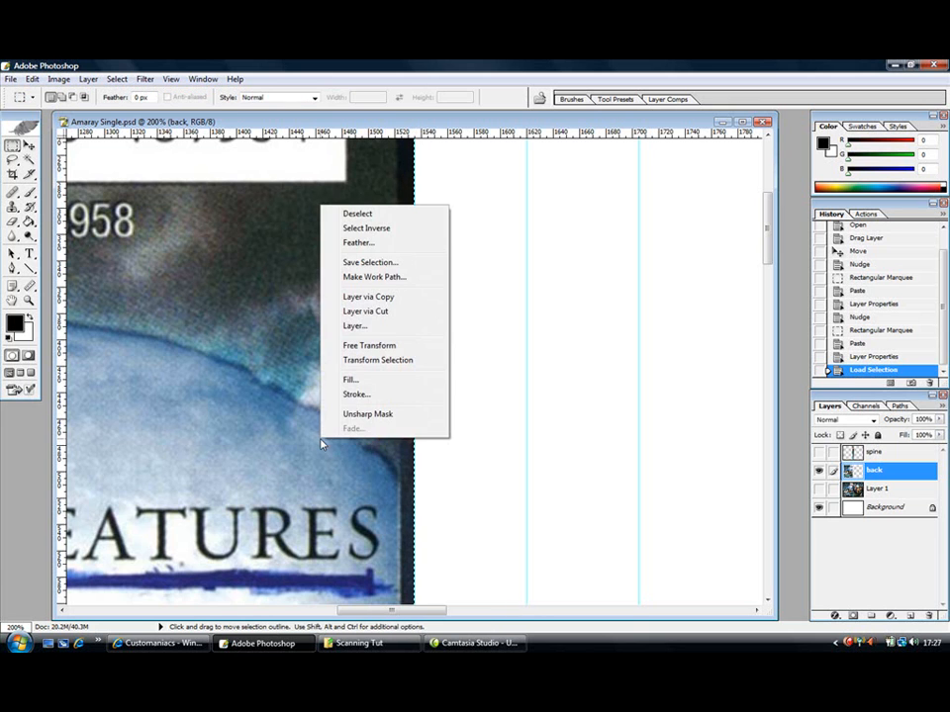
left_click(413, 345)
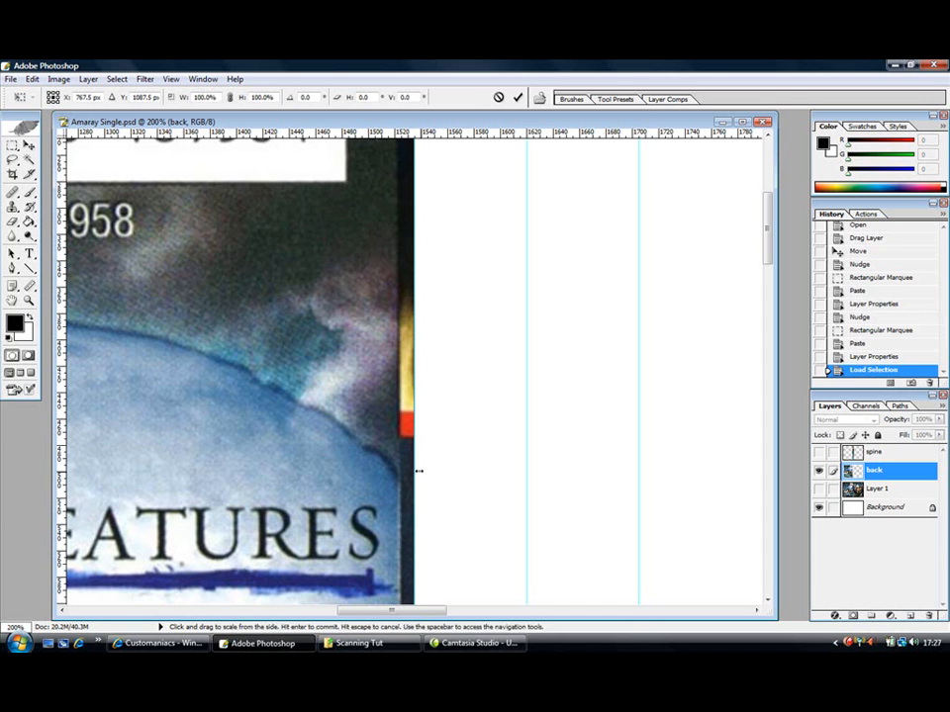
left_click_drag(415, 469, 430, 466)
key("Return")
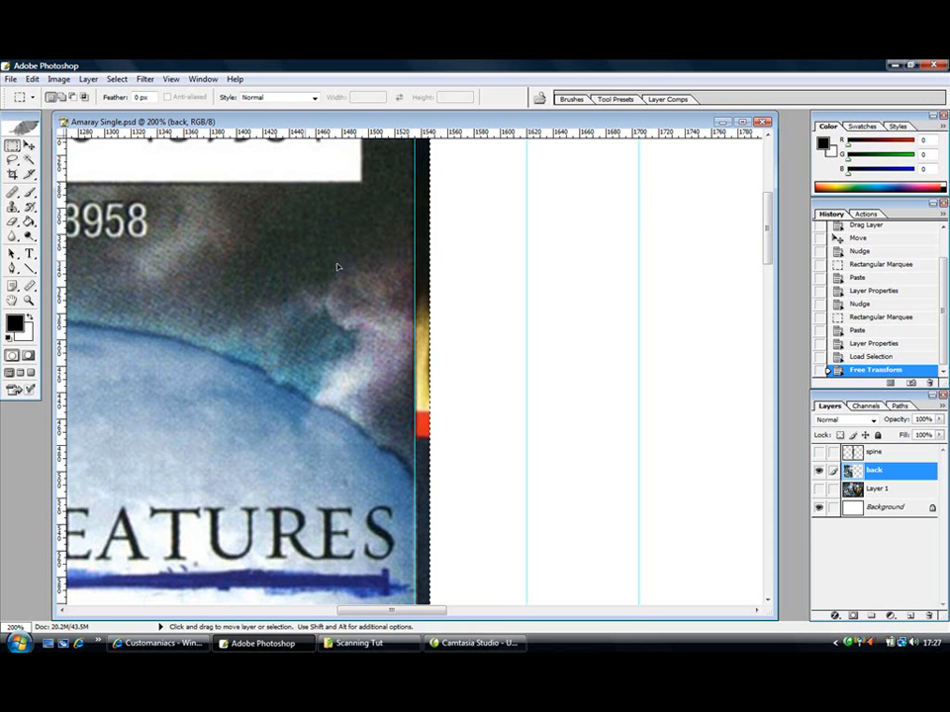
Step: Deselect the back panel and make the spine layer and Layer 1 visible again across the full cover
key("ctrl+d")
key("ctrl+0")
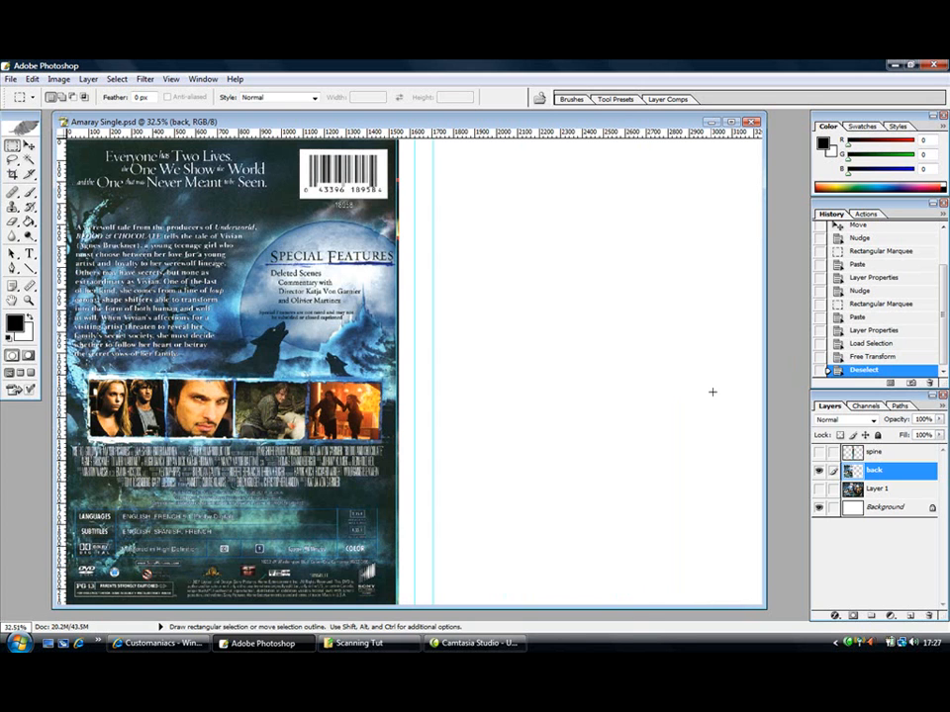
left_click(819, 452)
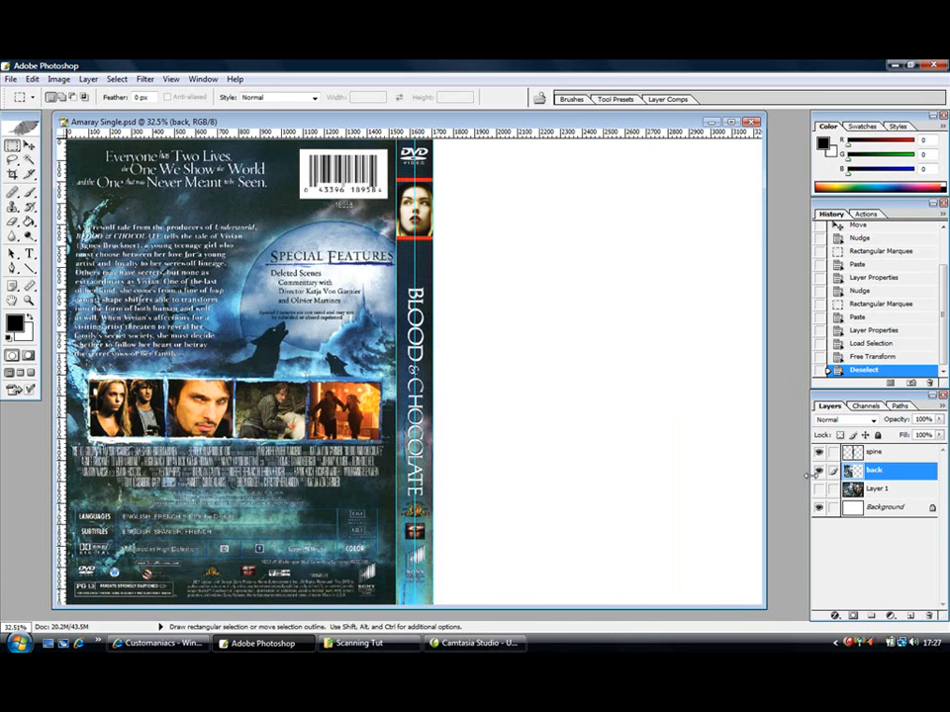
left_click(819, 490)
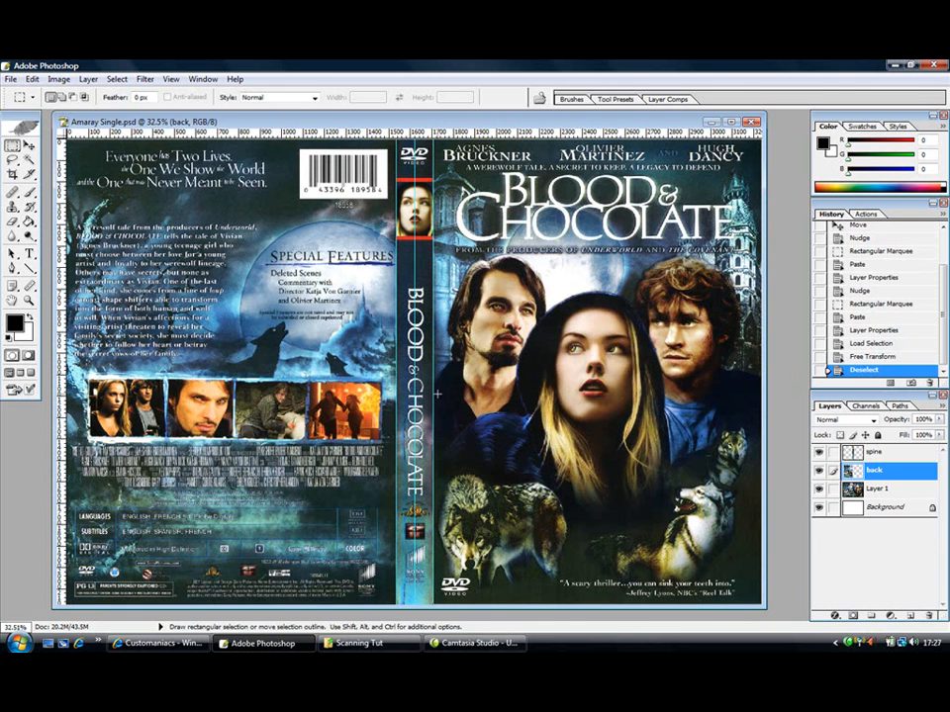
Step: Examine the spine joins and the lower part of the back cover at actual pixel size
key("z")
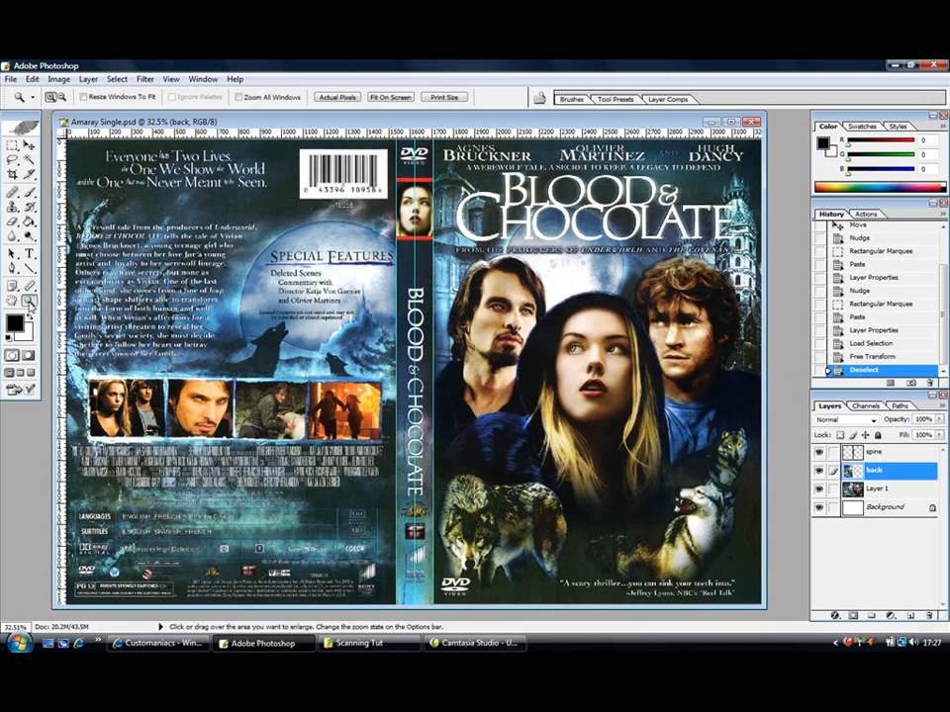
left_click(337, 97)
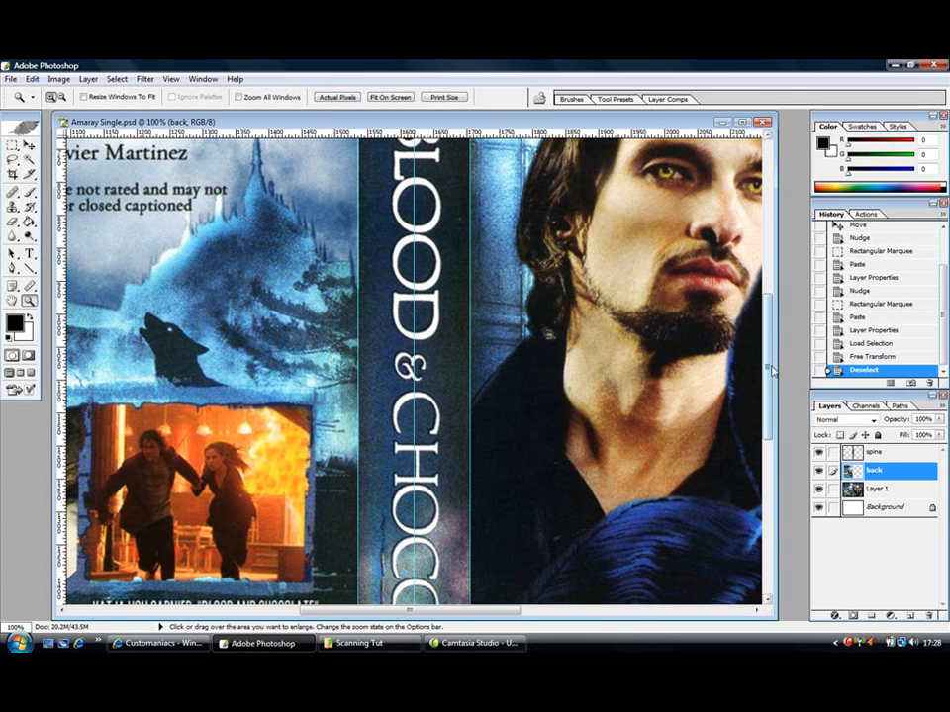
scroll(767, 302, "up", 3)
left_click_drag(767, 302, 766, 494)
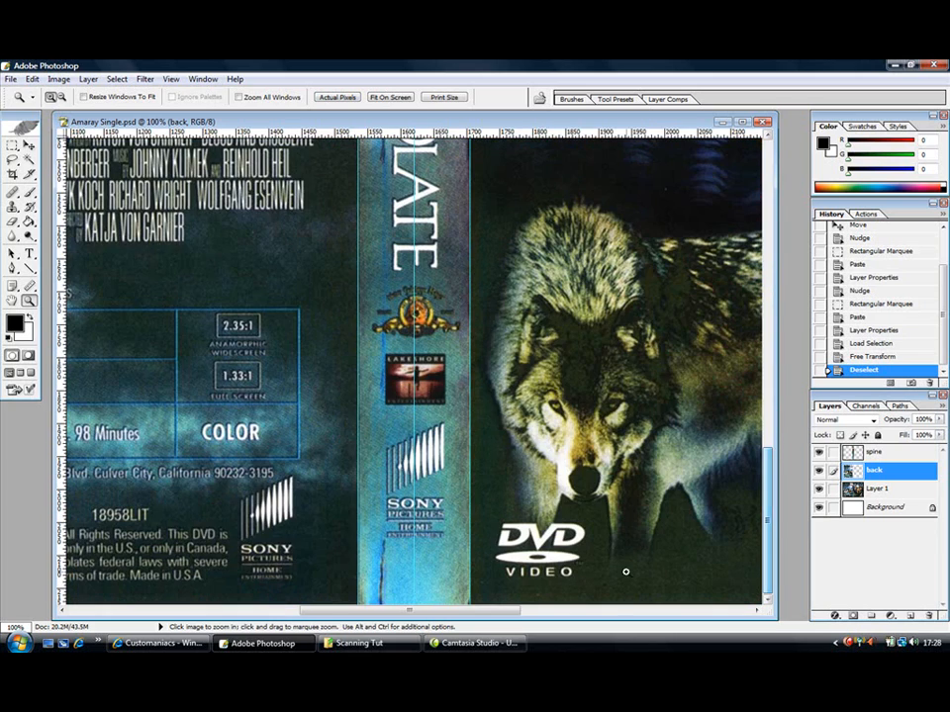
left_click_drag(448, 617, 215, 618)
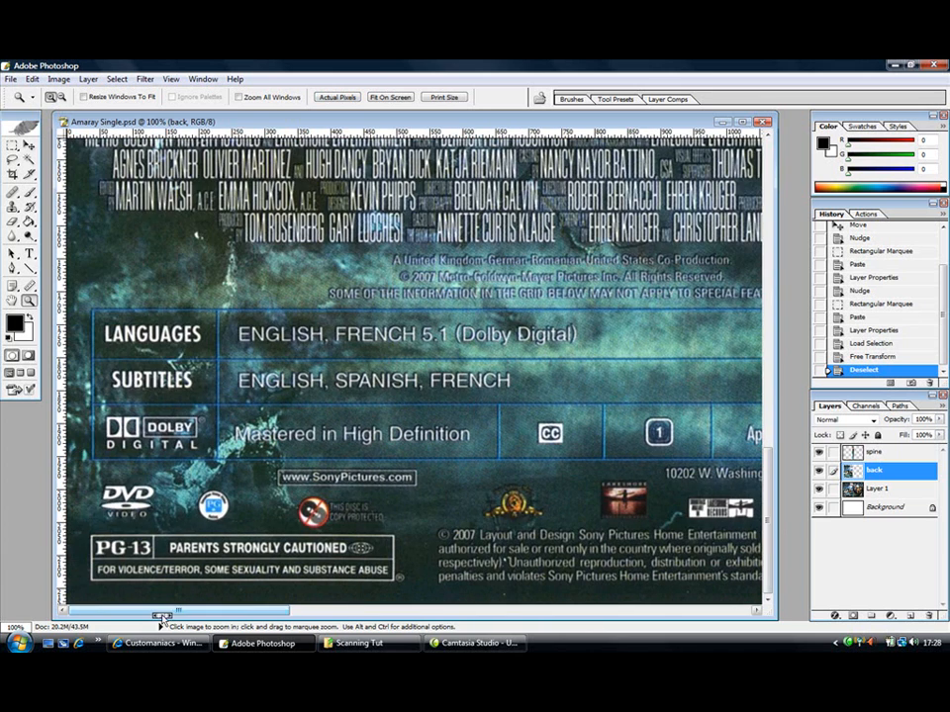
mouse_move(280, 610)
left_mouse_down()
mouse_move(721, 594)
mouse_move(265, 606)
left_mouse_up()
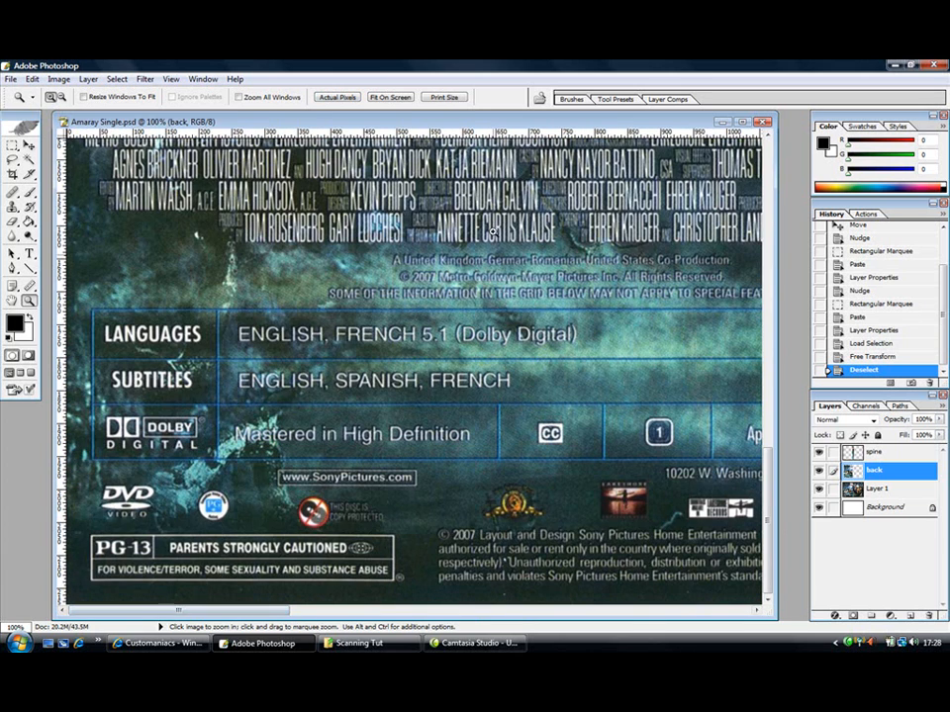
Step: Flatten the spine, back and Layer 1 layers into a single background image
left_click(390, 97)
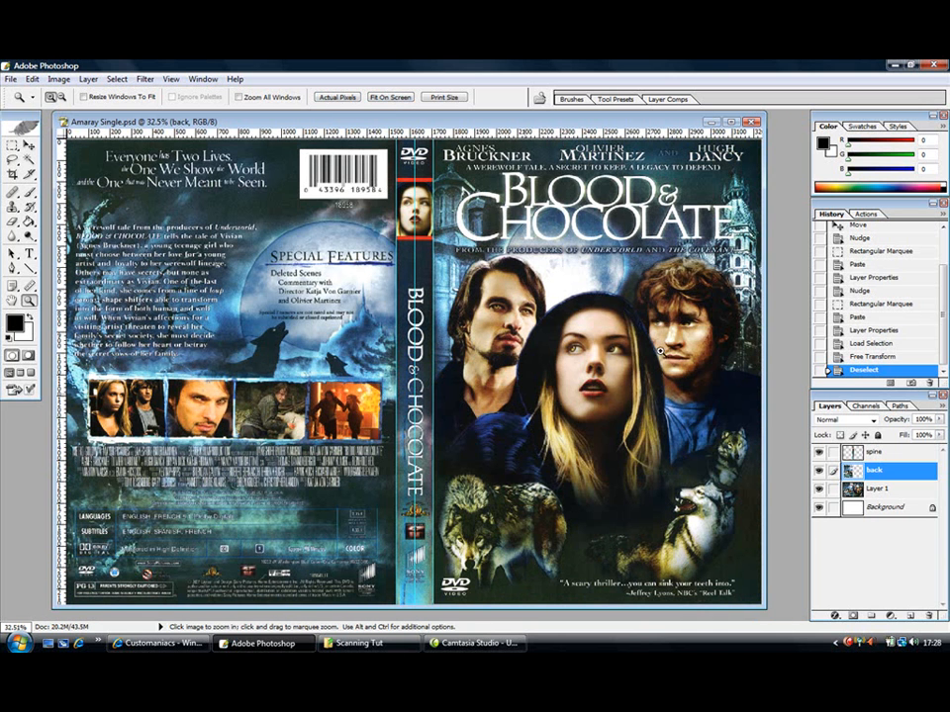
left_click(941, 406)
left_click(853, 377)
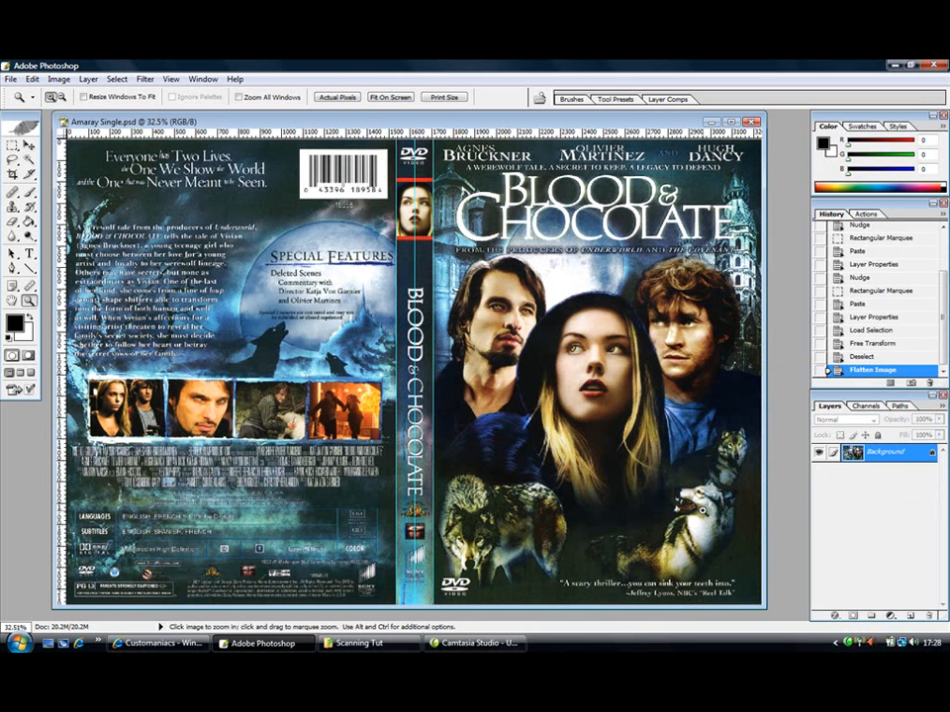